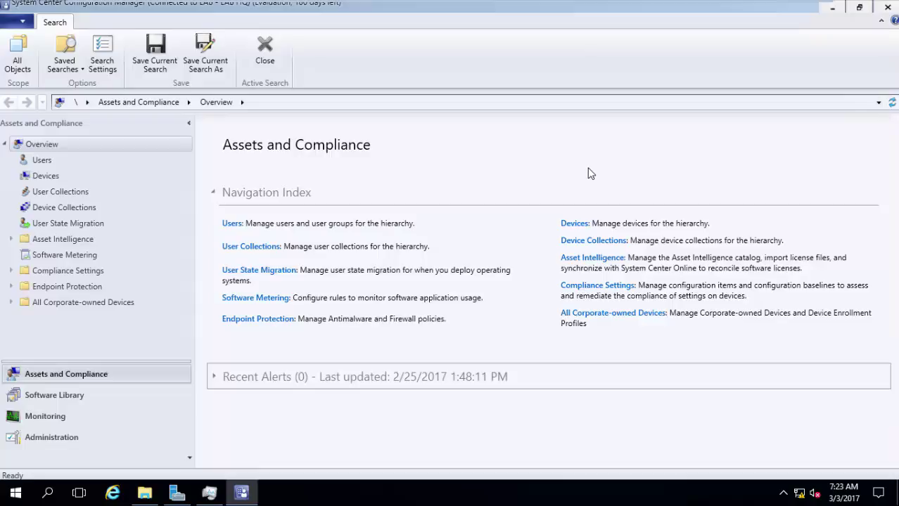
- Look through the Administration, Assets and Compliance, Software Library and Monitoring workspaces
left_click(91, 439)
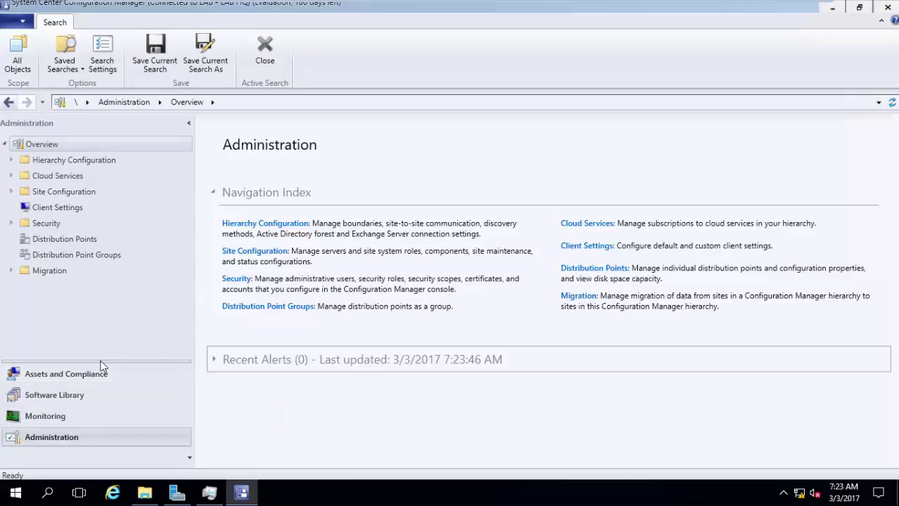
left_click(72, 379)
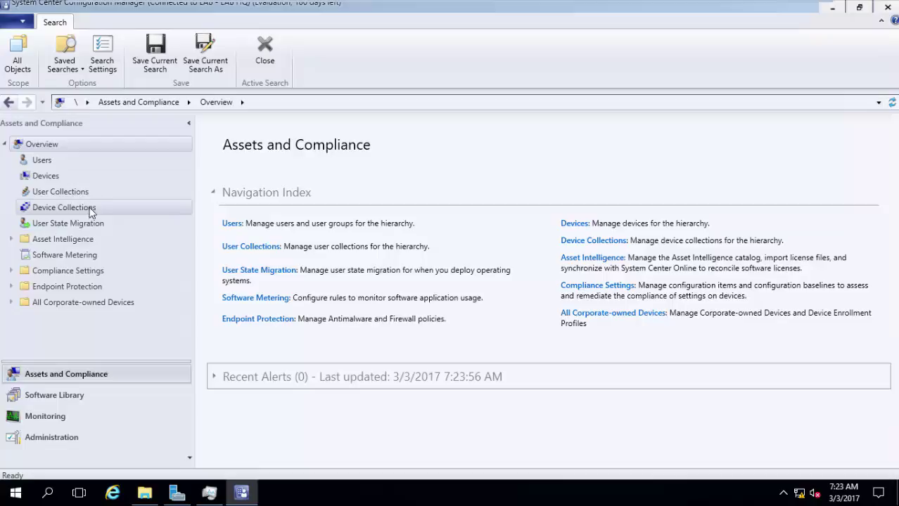
left_click(56, 396)
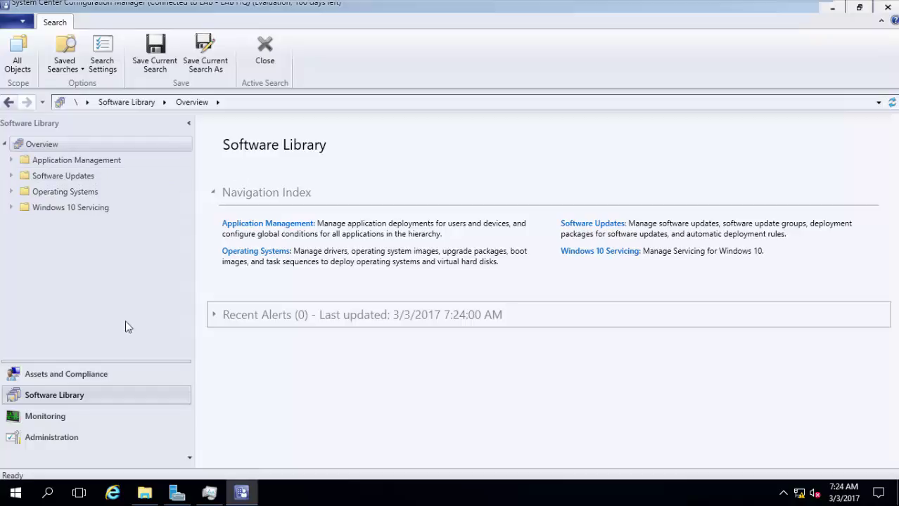
left_click(61, 420)
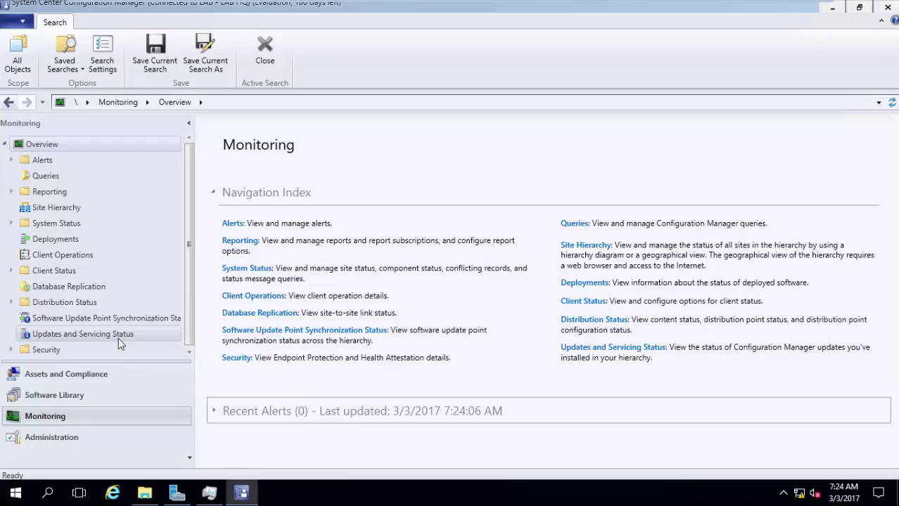
- Display the discovery methods of the hierarchy configuration, widen the Description column to fit its text and narrow the Name column
left_click(74, 433)
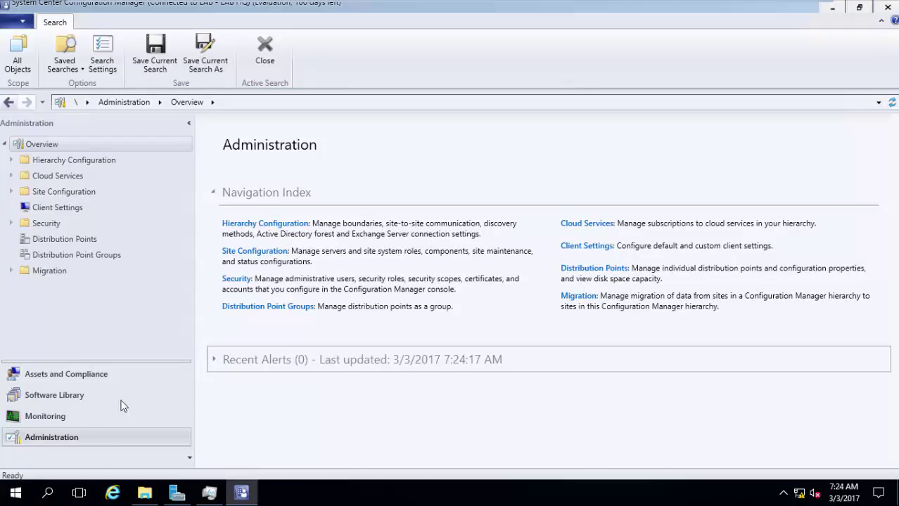
left_click(11, 161)
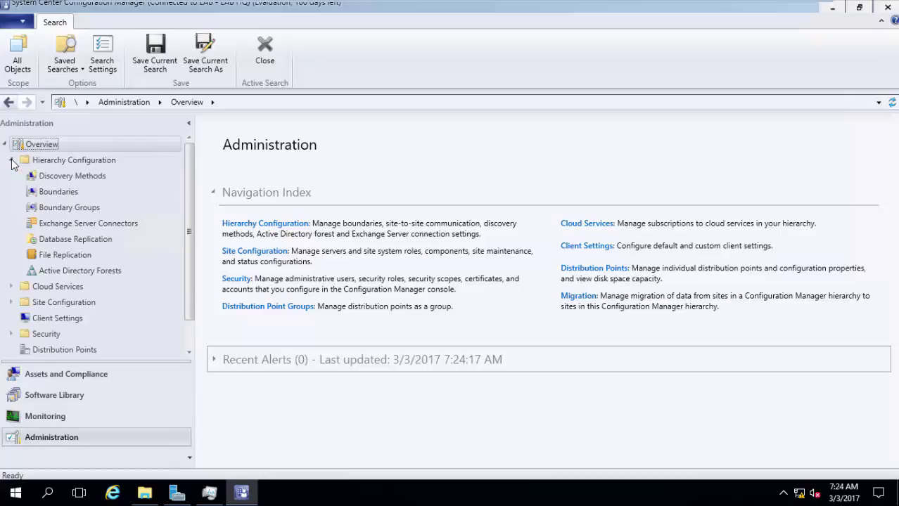
left_click(72, 178)
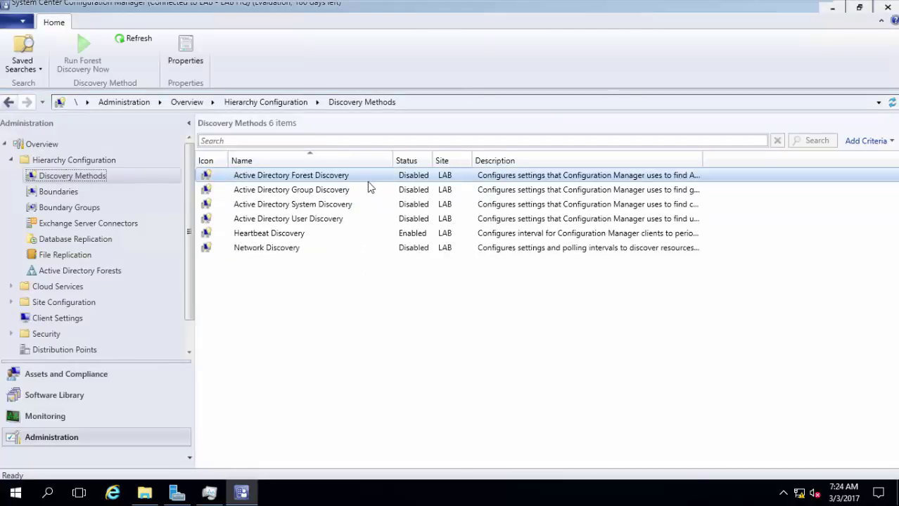
left_click(343, 234)
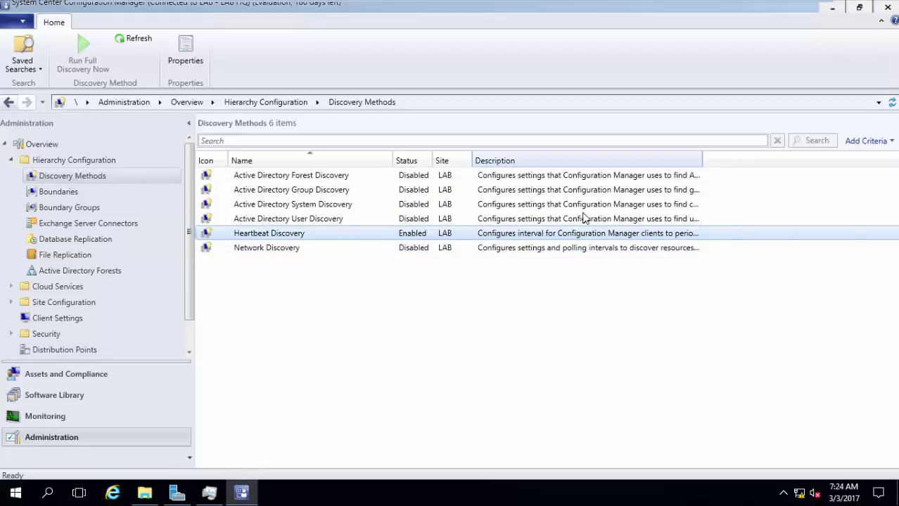
double_click(703, 157)
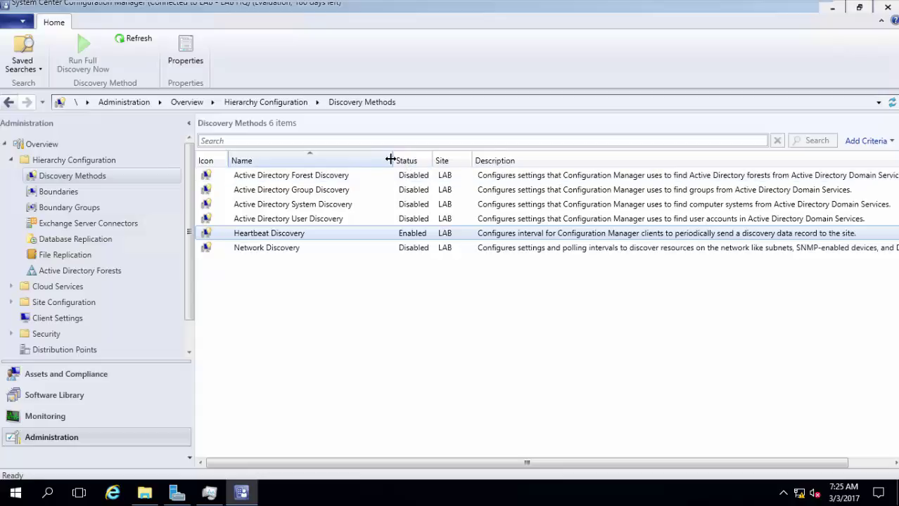
left_click_drag(386, 160, 365, 161)
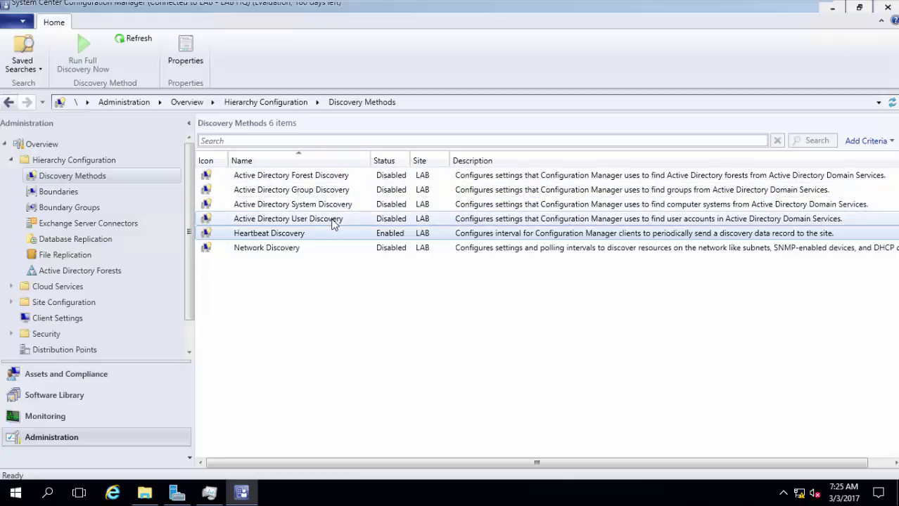
- Enable Active Directory Forest Discovery with automatic creation of site boundaries and IP address range boundaries, and run full discovery immediately
left_click(345, 181)
double_click(346, 181)
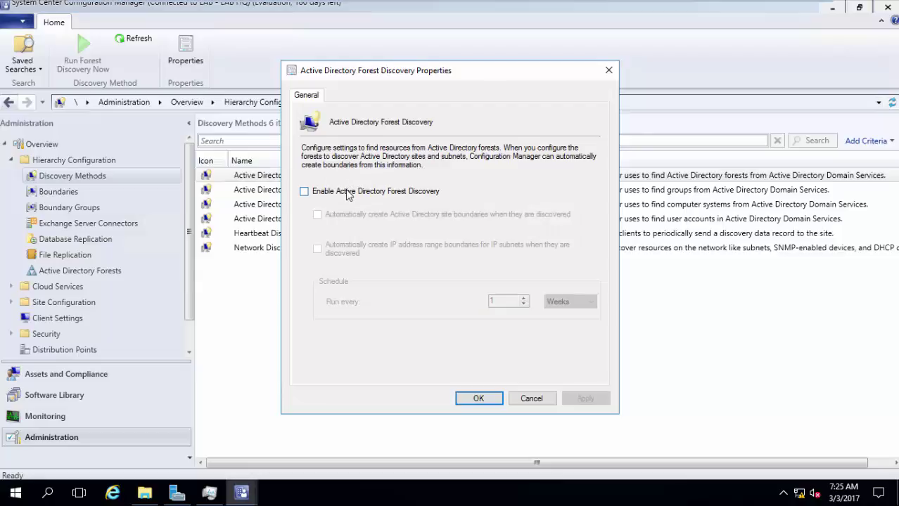
left_click(348, 196)
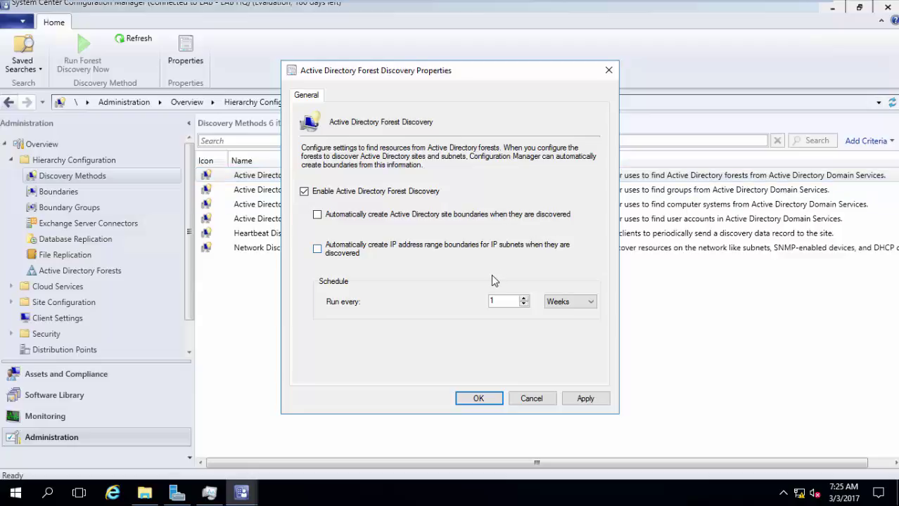
left_click(402, 219)
left_click(391, 251)
left_click(465, 399)
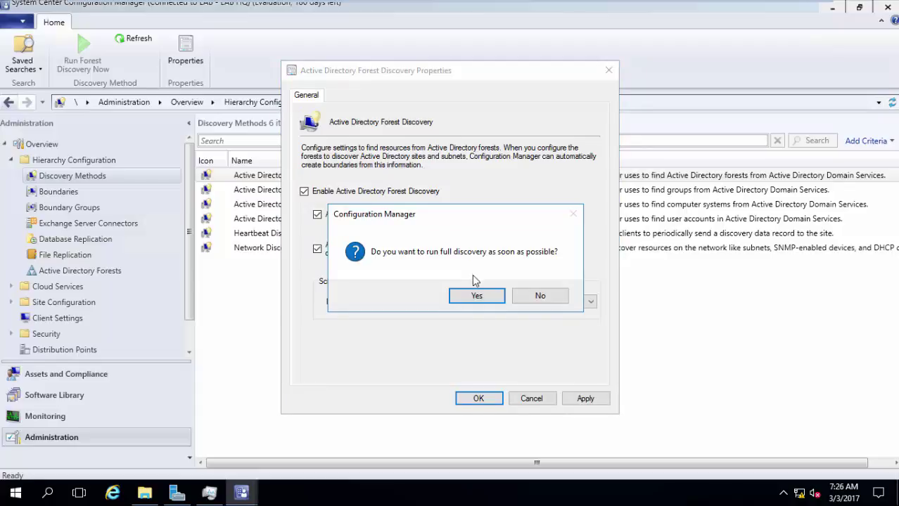
left_click(475, 295)
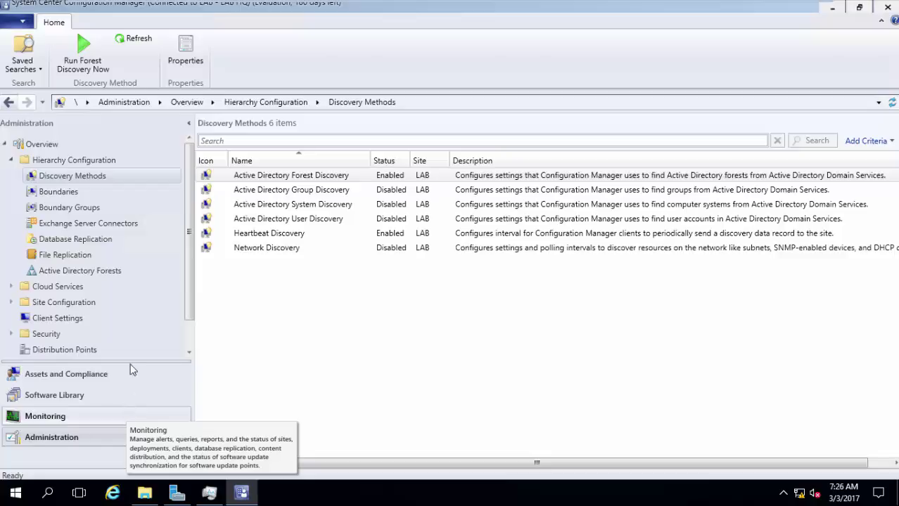
- Examine the discovered site boundaries, widening the Description column to read the full entry
left_click(60, 195)
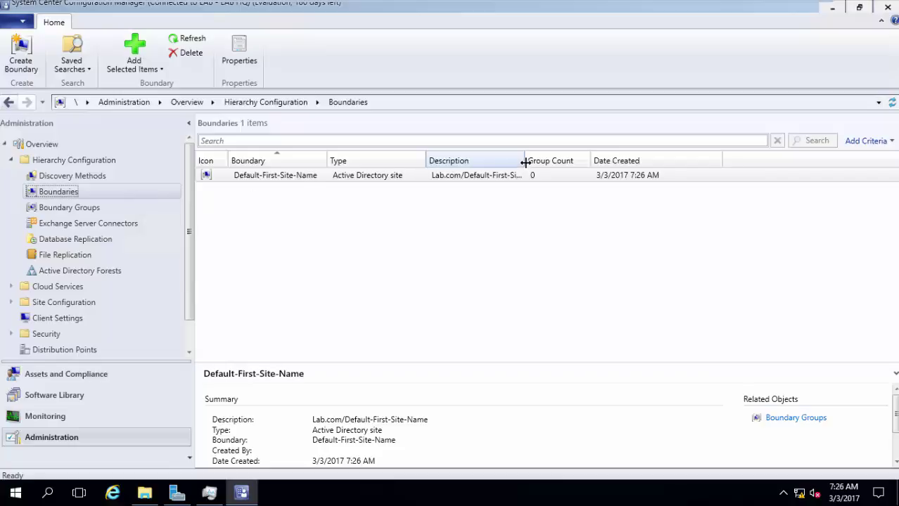
left_click_drag(526, 162, 602, 162)
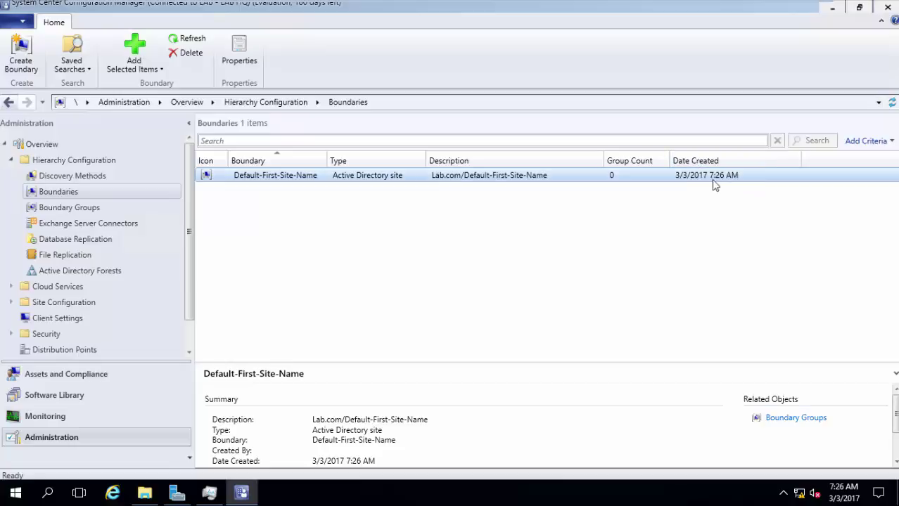
left_click(139, 180)
left_click(127, 197)
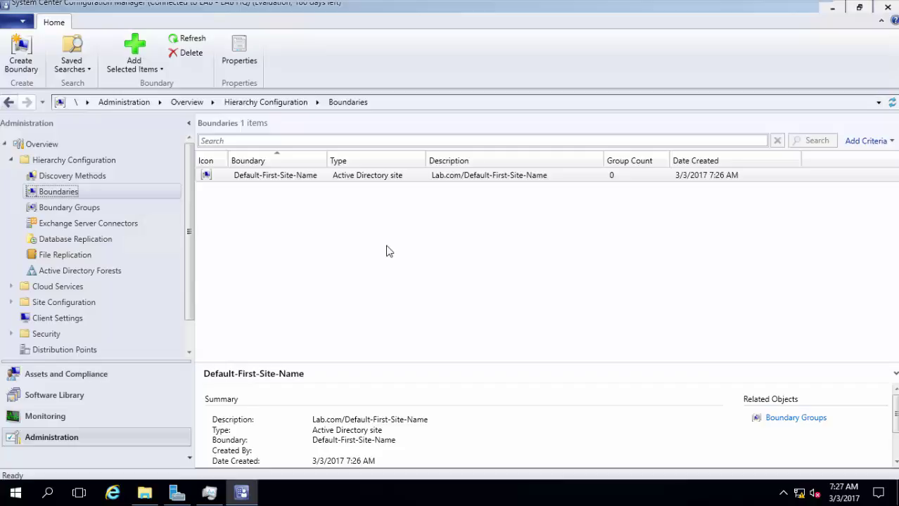
- Open the properties of Active Directory System Discovery and enable this discovery method
left_click(144, 181)
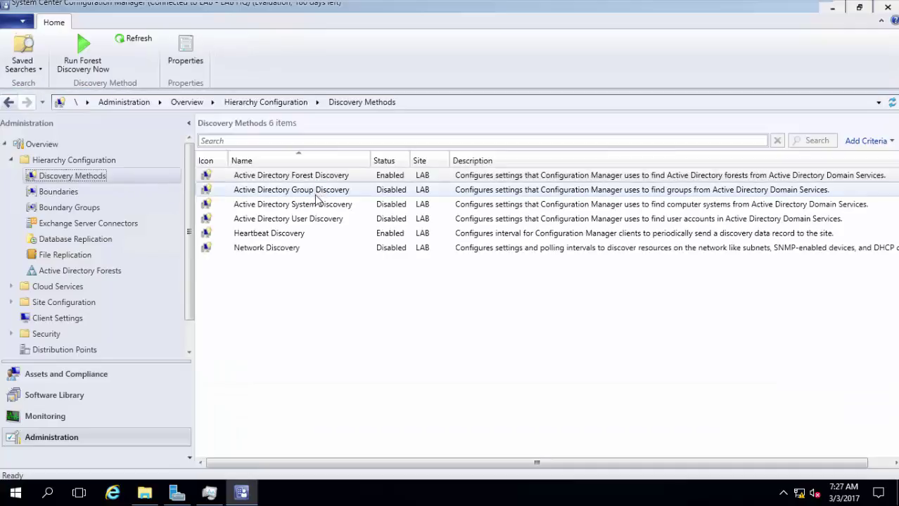
left_click(316, 205)
right_click(316, 205)
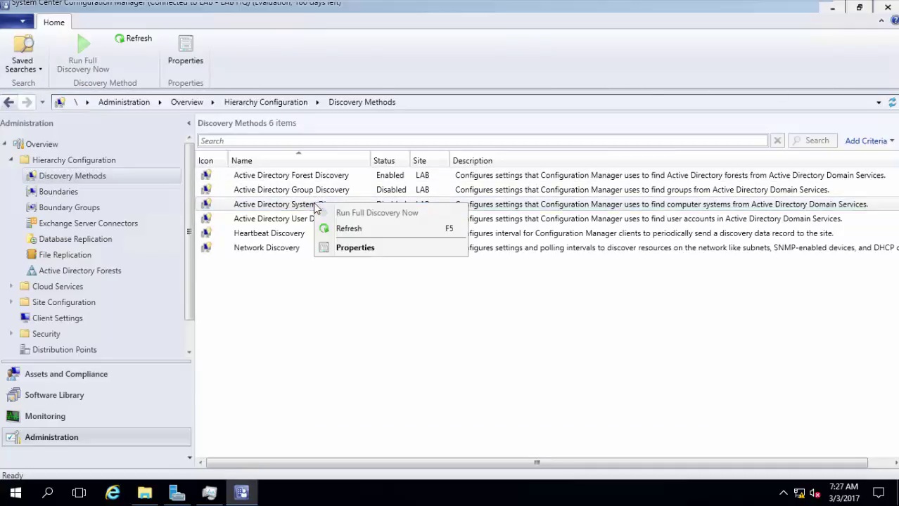
left_click(391, 246)
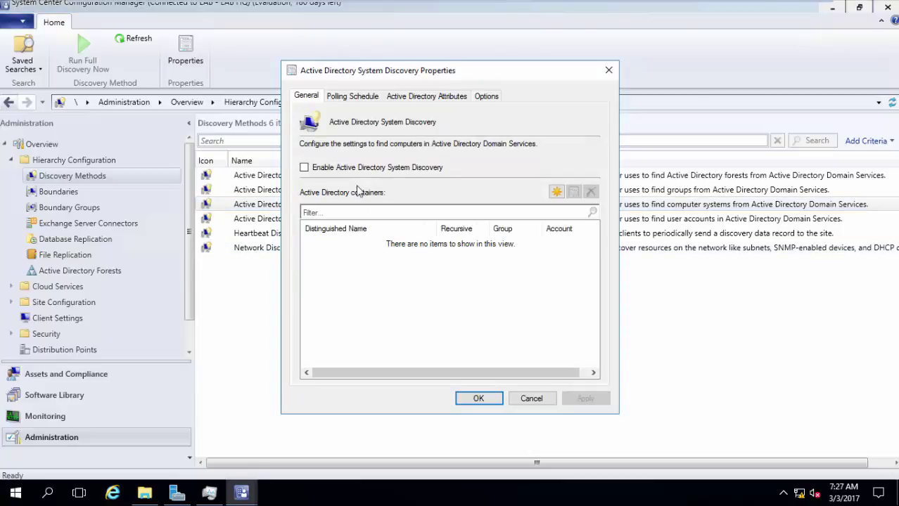
left_click(360, 172)
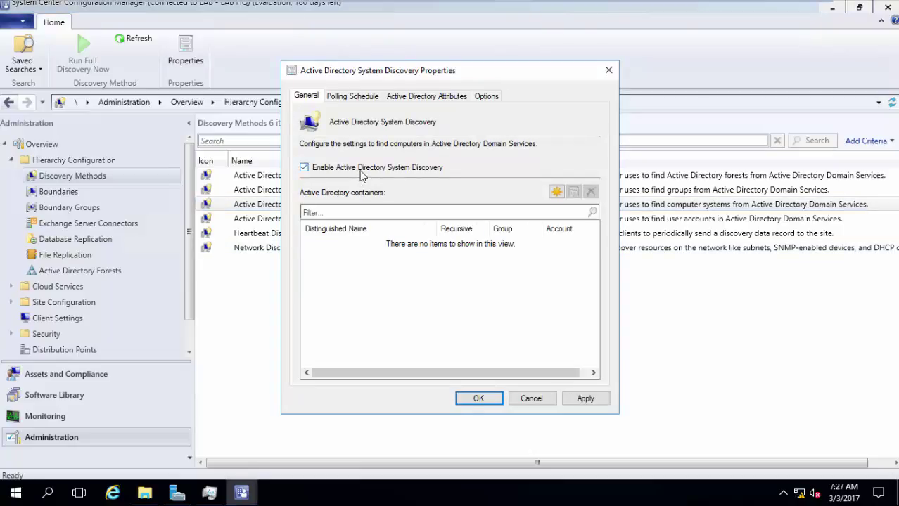
- Specify a new Active Directory container with the path LDAP://DC=Lab,DC=com and include discovery of objects within Active Directory groups
left_click(556, 193)
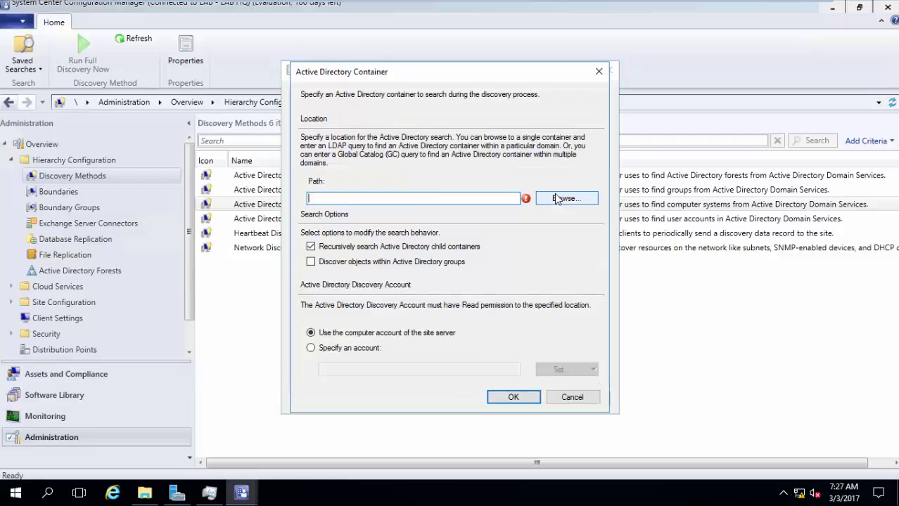
left_click(554, 200)
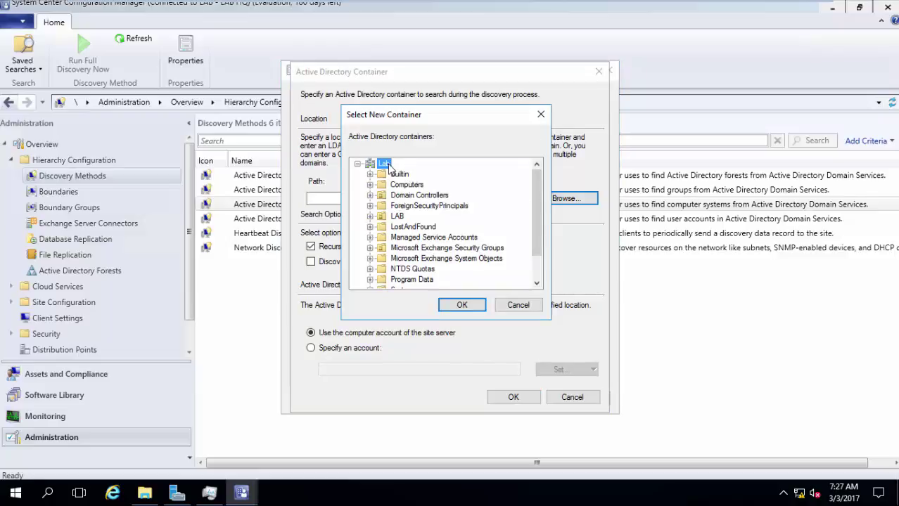
left_click(394, 217)
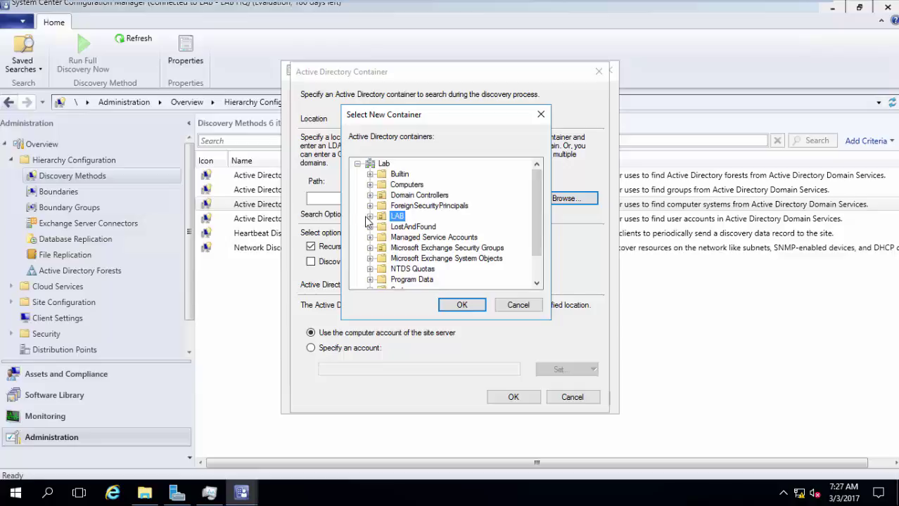
left_click(370, 217)
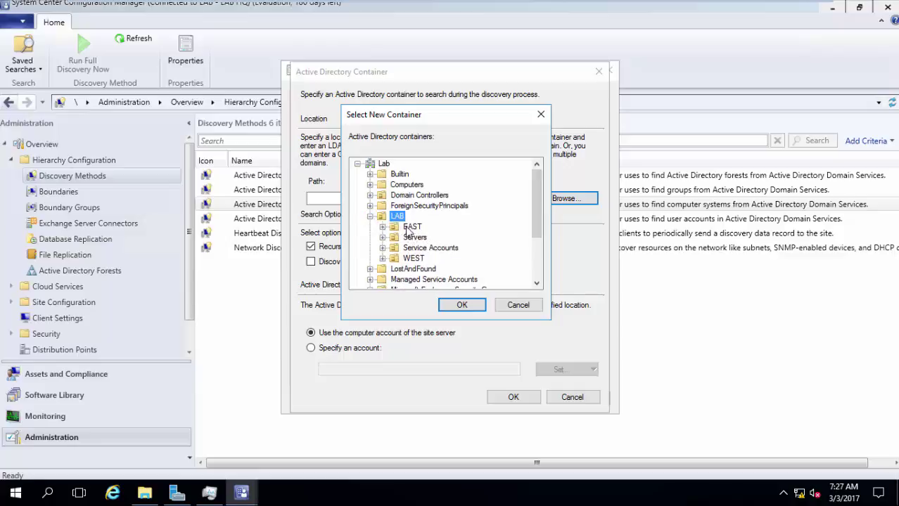
left_click(371, 217)
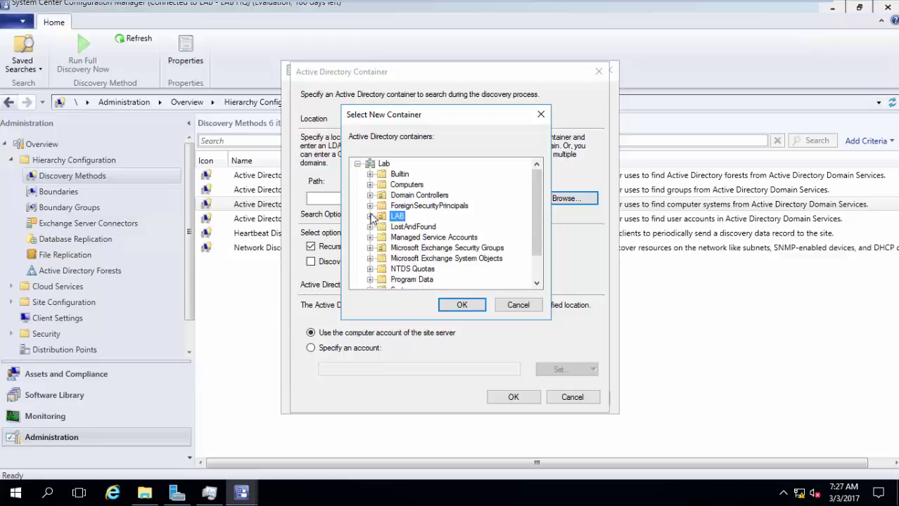
left_click(445, 305)
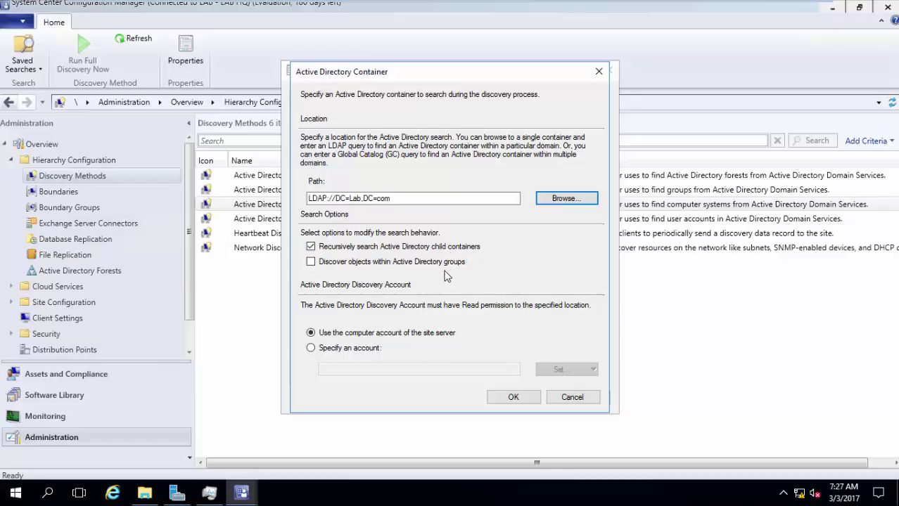
left_click(445, 265)
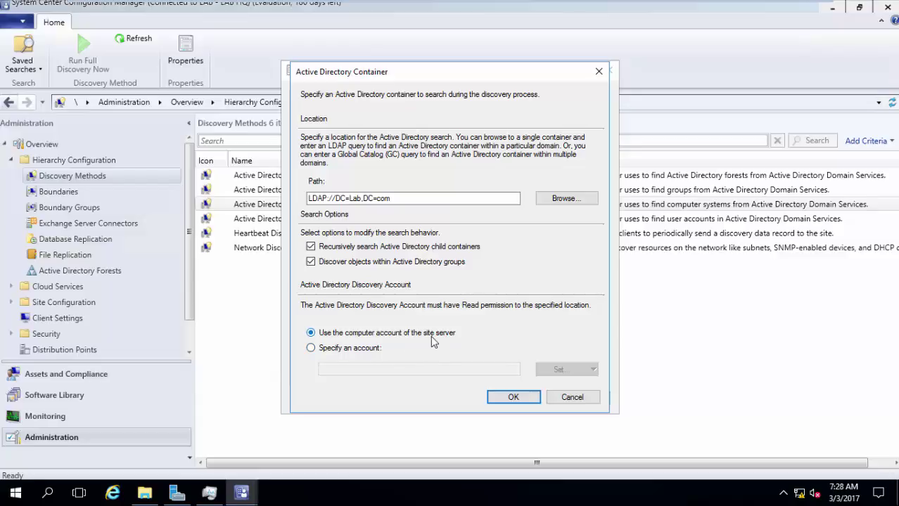
left_click(377, 347)
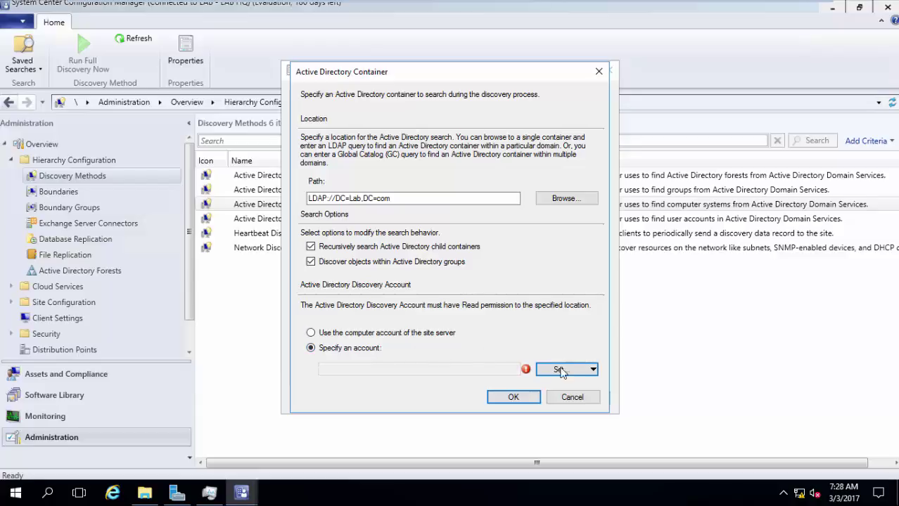
left_click(563, 371)
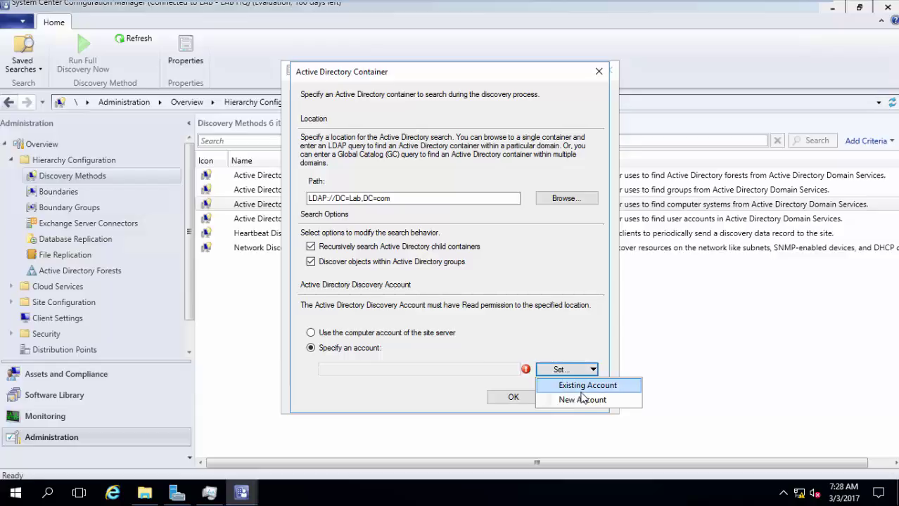
left_click(582, 399)
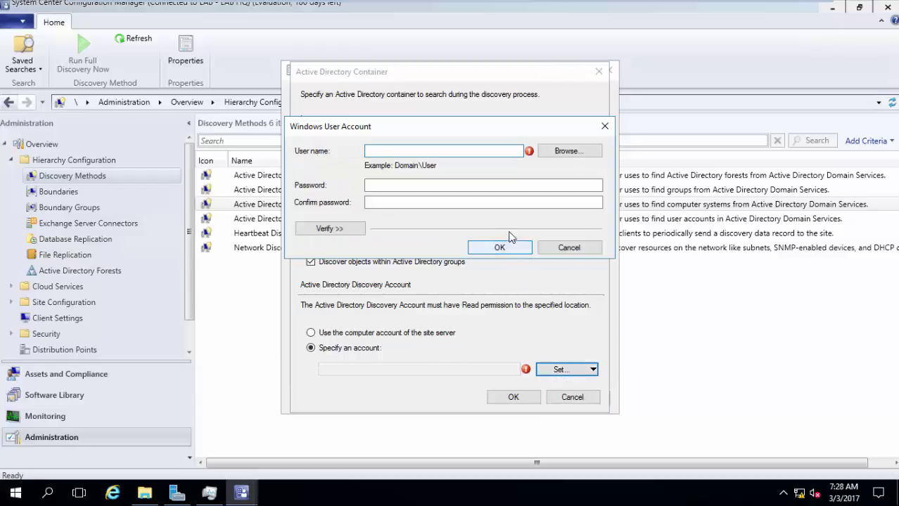
left_click(573, 250)
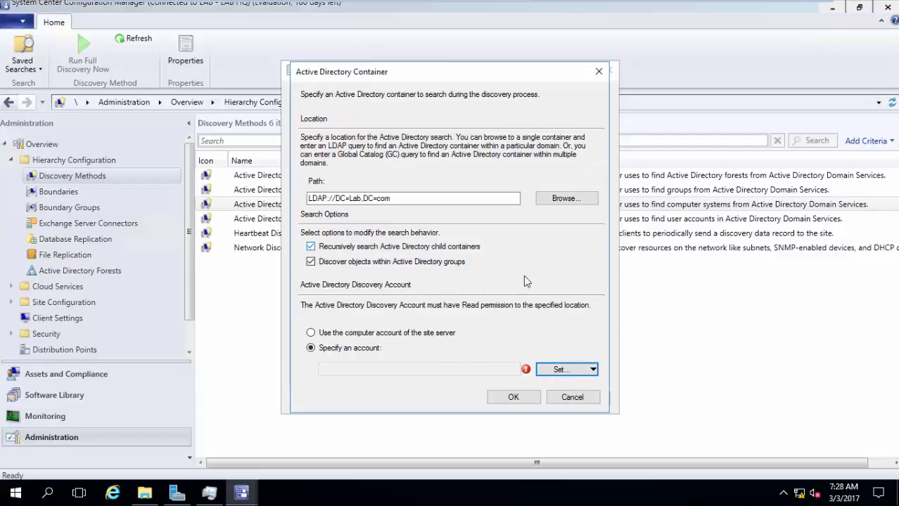
left_click(385, 333)
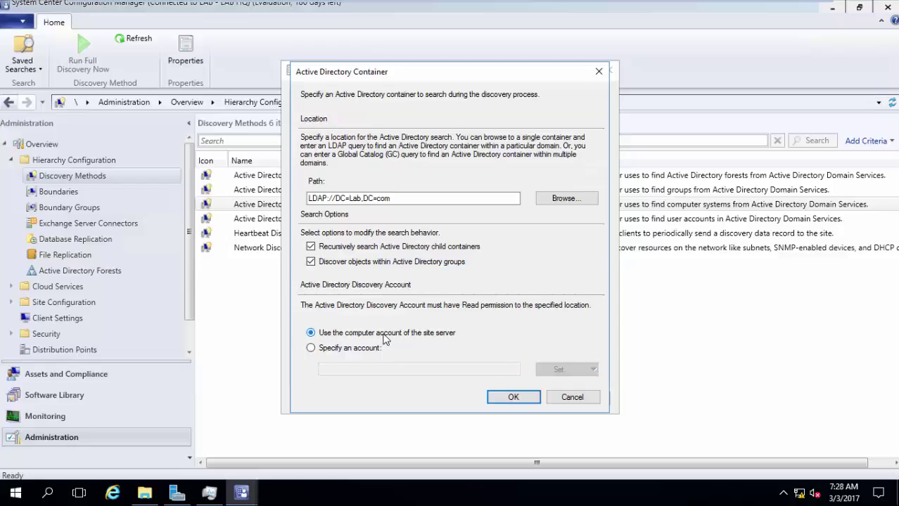
- Confirm the new container and set the full discovery polling schedule of system discovery to recur every 1 day
left_click(507, 398)
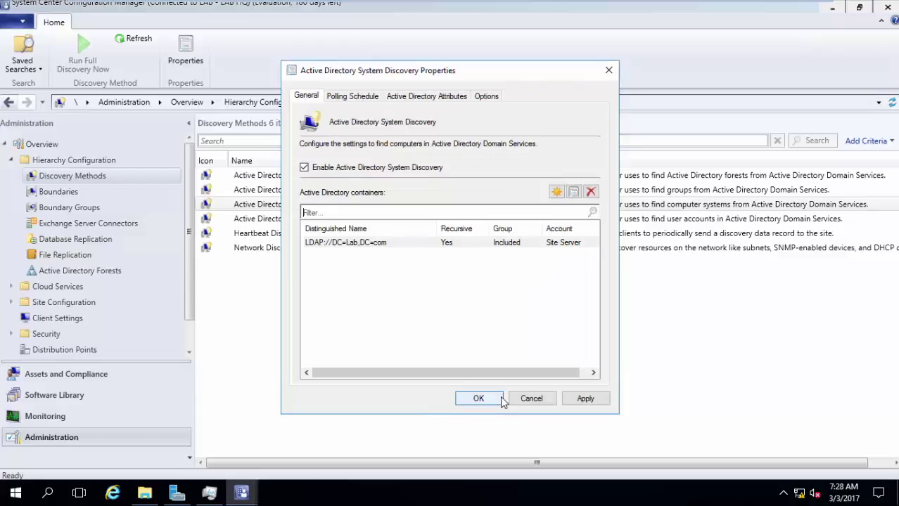
left_click(366, 96)
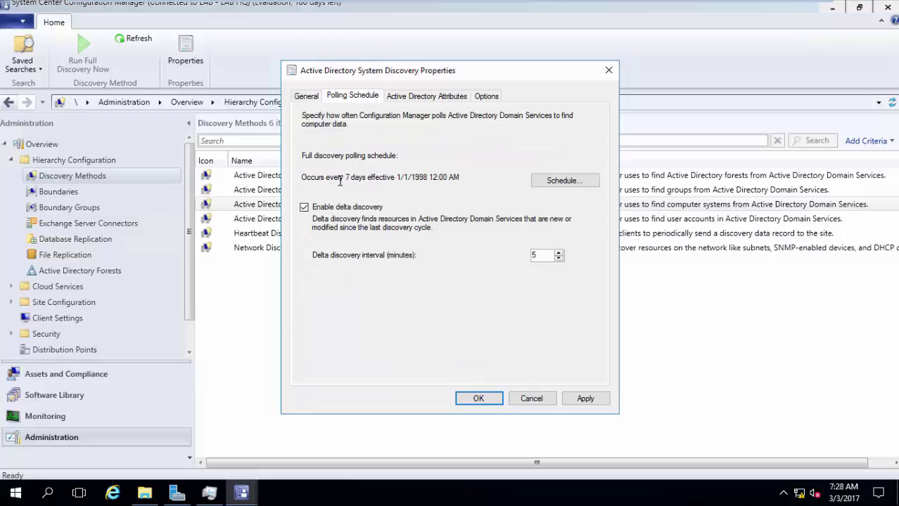
left_click_drag(340, 181, 390, 180)
left_click(570, 181)
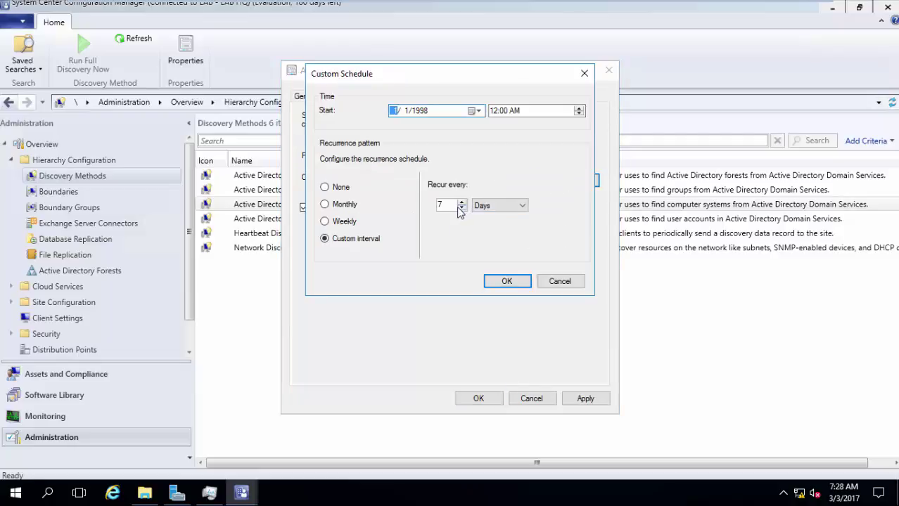
double_click(439, 205)
left_click(506, 281)
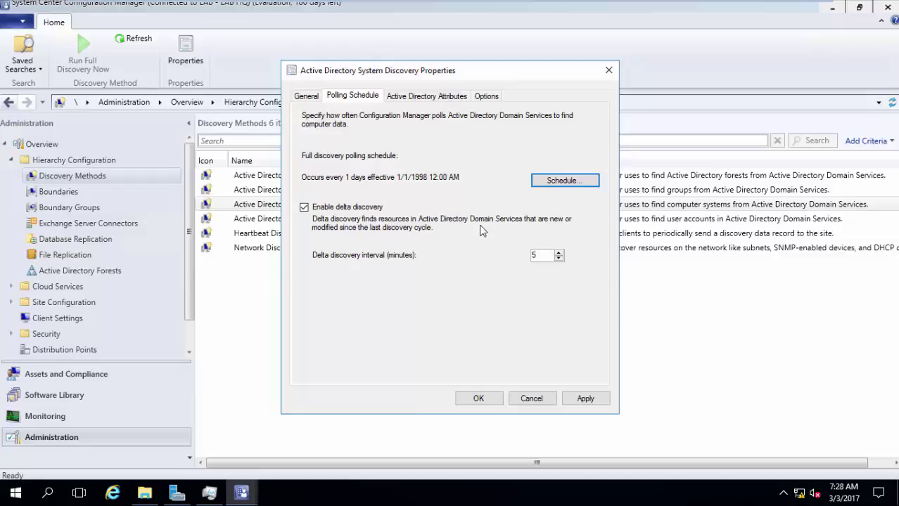
- Review the default attributes of system discovery and add manager as an additional Active Directory attribute to discover
left_click(460, 100)
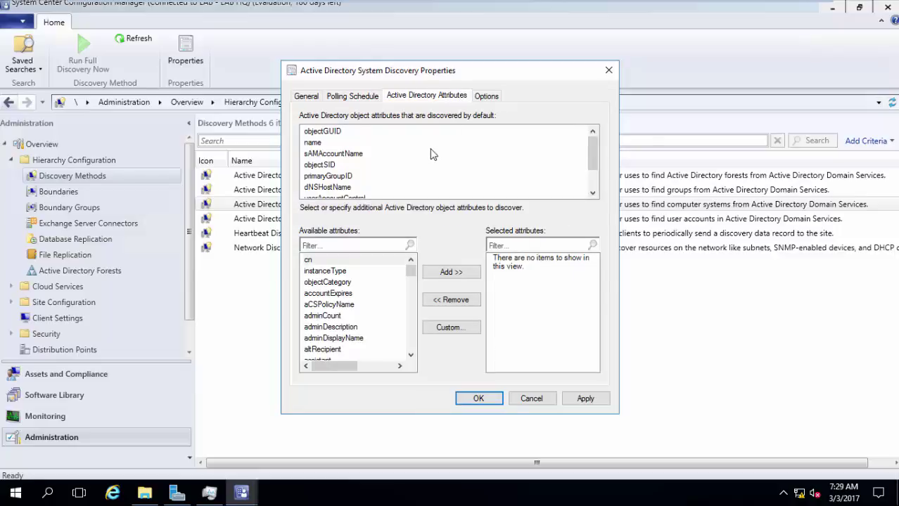
left_click_drag(593, 153, 593, 182)
left_click(593, 145)
left_click_drag(593, 158, 592, 176)
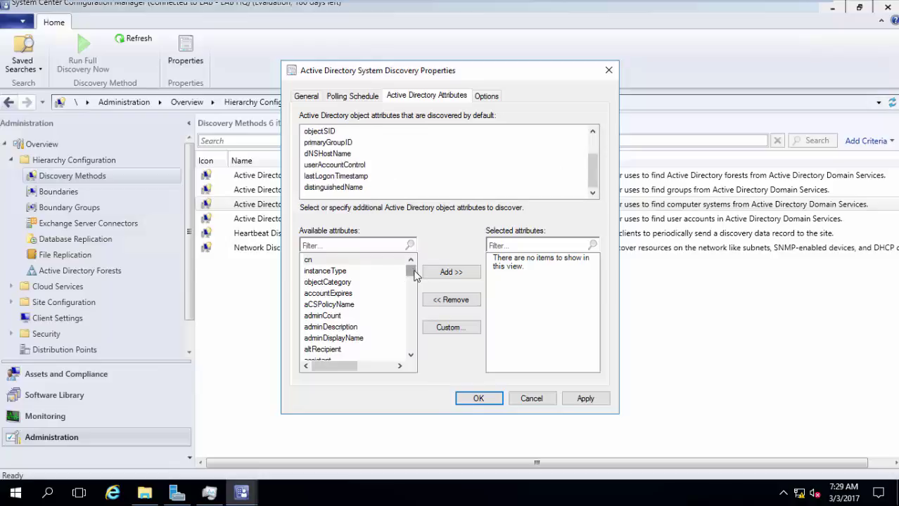
left_click_drag(414, 274, 406, 294)
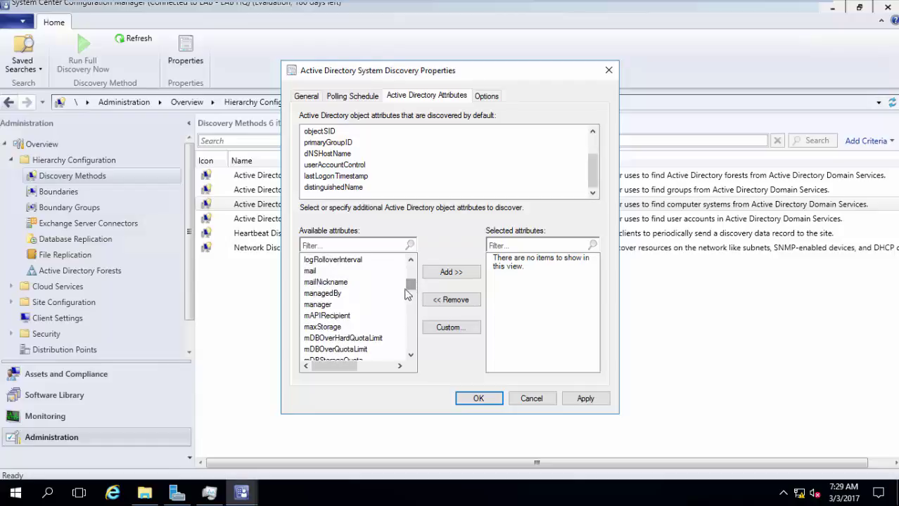
left_click(372, 305)
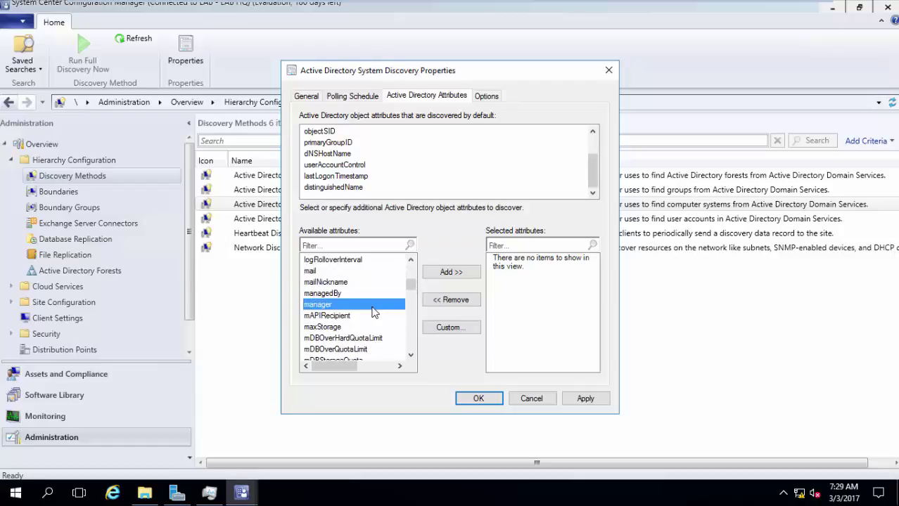
left_click(462, 273)
left_click(518, 262)
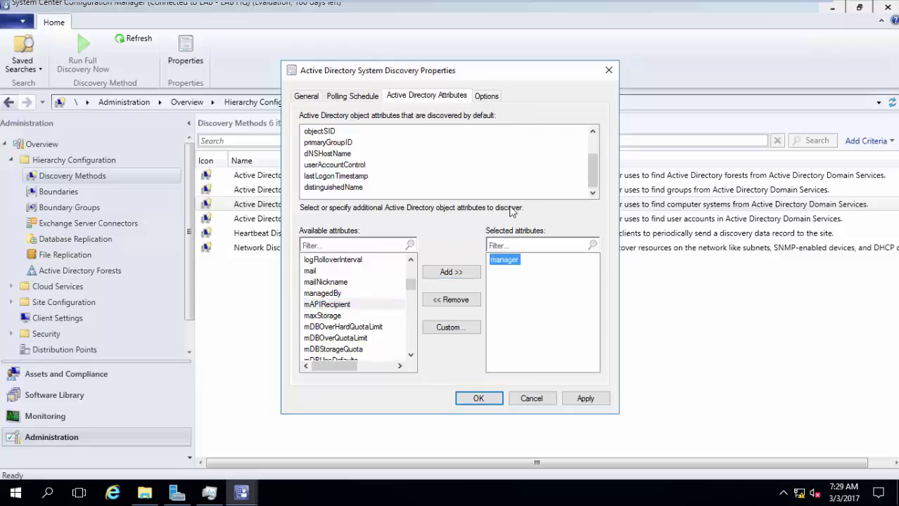
left_click(485, 97)
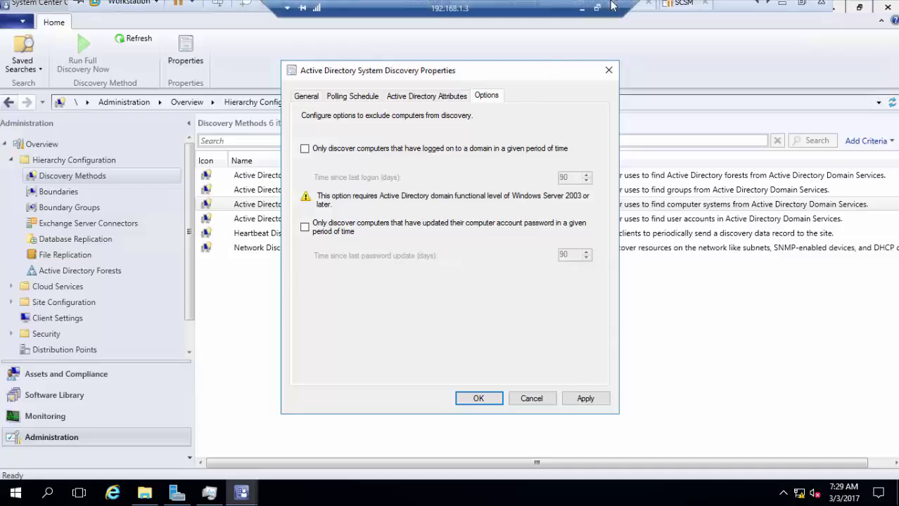
left_click(581, 7)
left_click(705, 495)
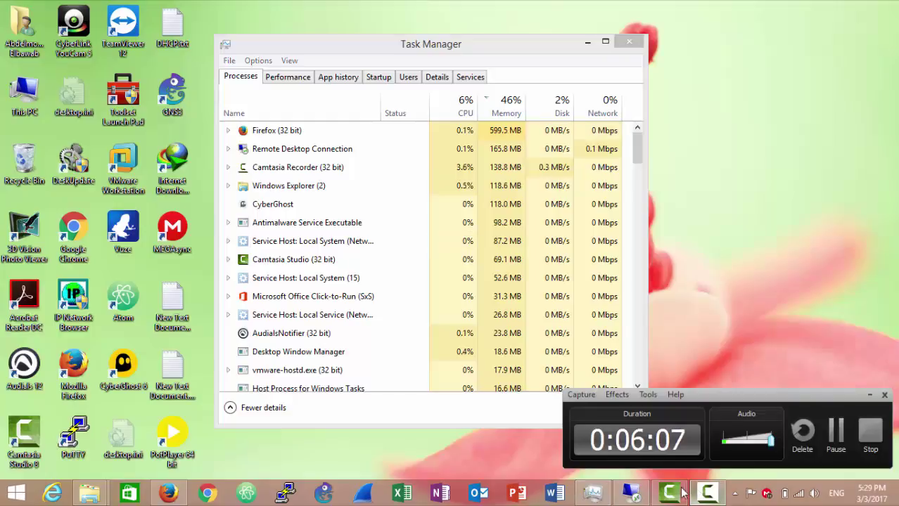
left_click(632, 493)
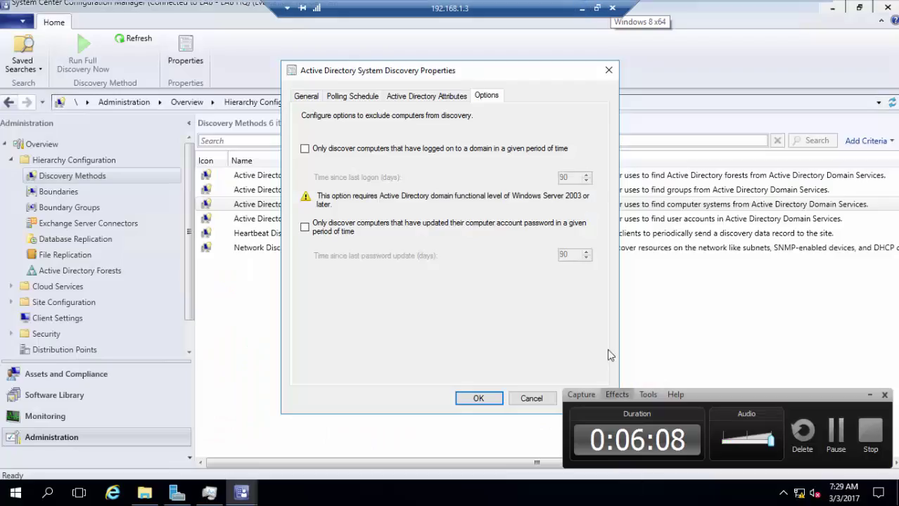
left_click(869, 395)
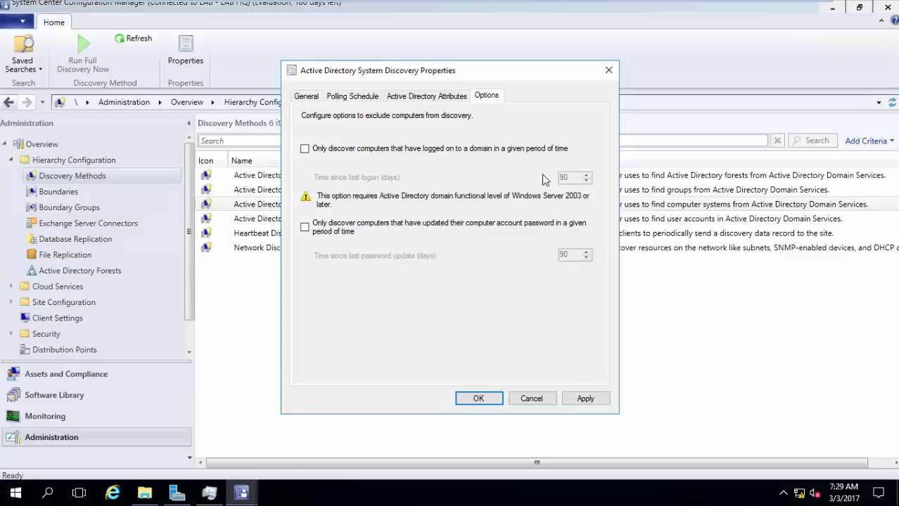
- Check the lastLogonTimestamp default attribute and limit system discovery to computers that logged on to a domain within 45 days
left_click(460, 96)
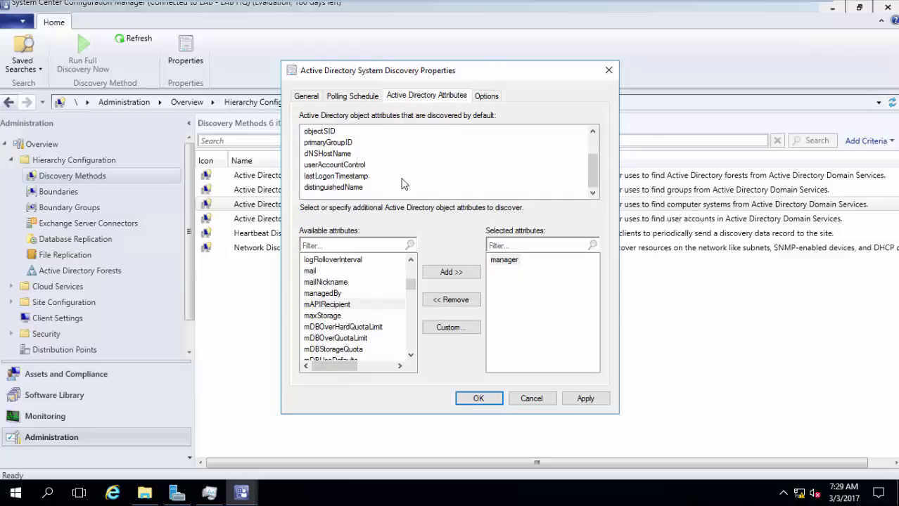
left_click(363, 177)
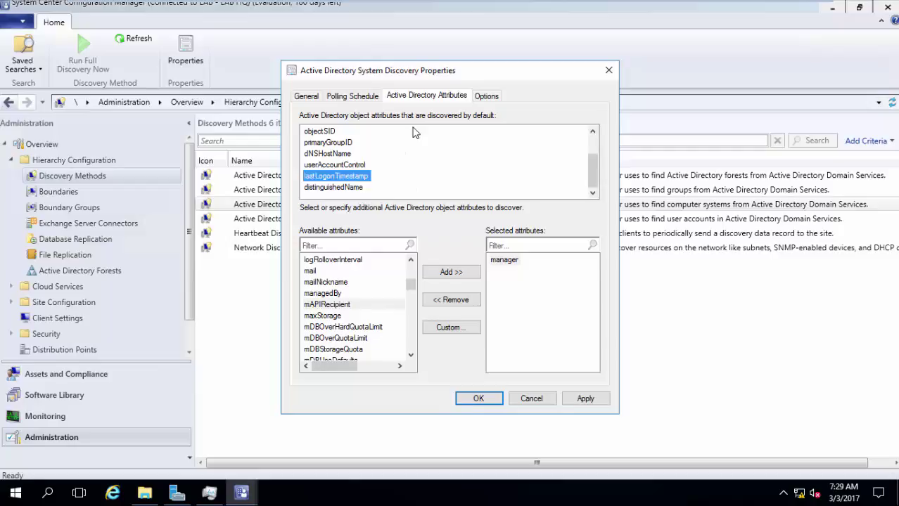
left_click(476, 100)
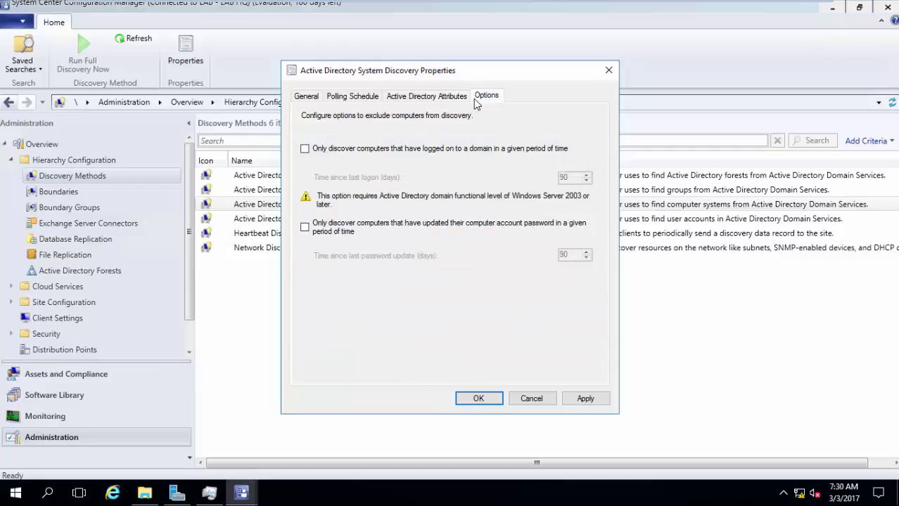
left_click(442, 154)
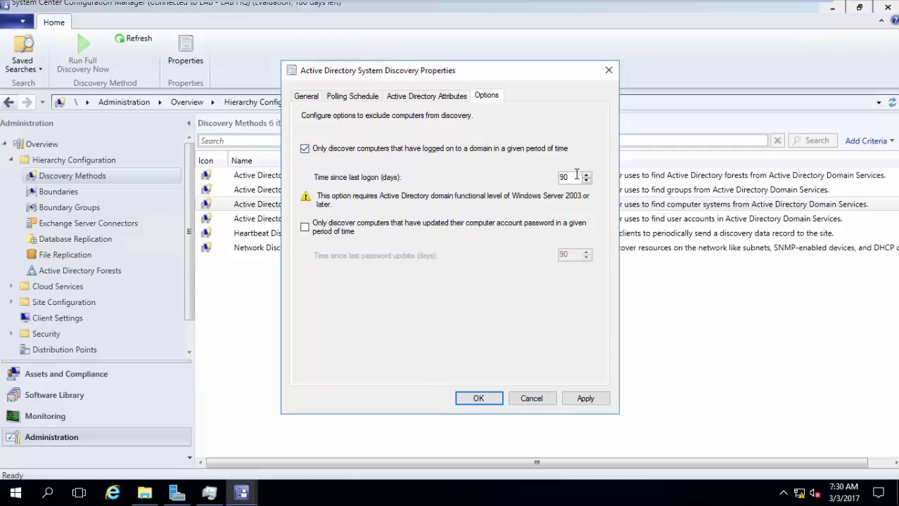
left_click_drag(579, 177, 536, 185)
type("45")
- Limit discovery to computers with an account password updated within 45 days, and save the properties with full discovery run as soon as possible
left_click(432, 231)
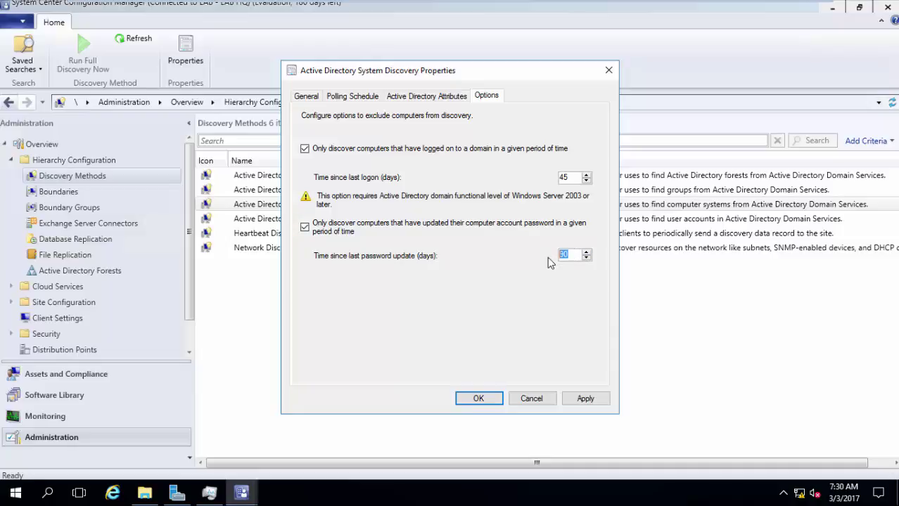
type("45")
left_click(575, 397)
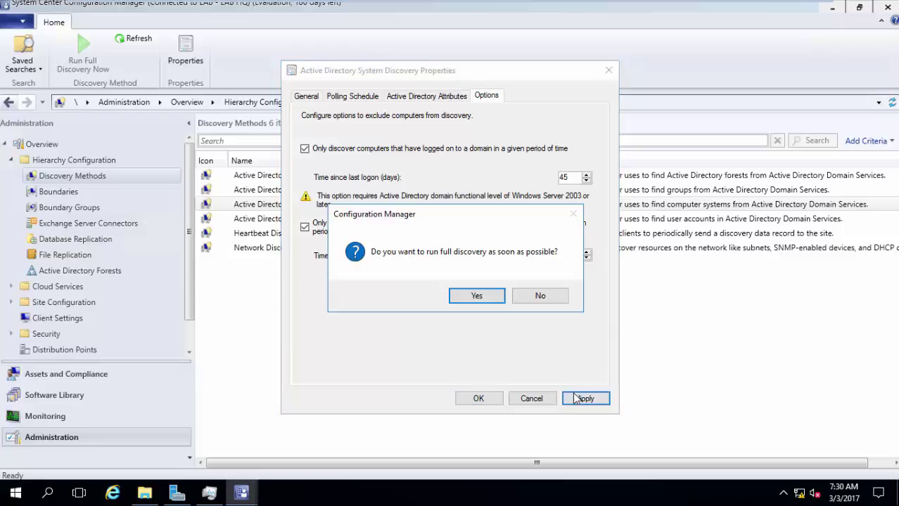
left_click(477, 296)
left_click(478, 398)
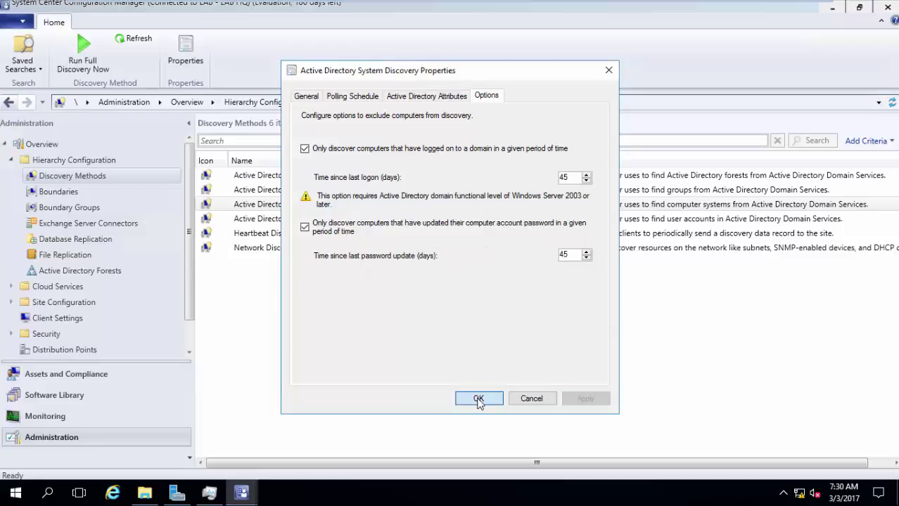
- Check the list of devices in Assets and Compliance and return to the discovery methods in Administration
left_click(122, 372)
left_click(62, 177)
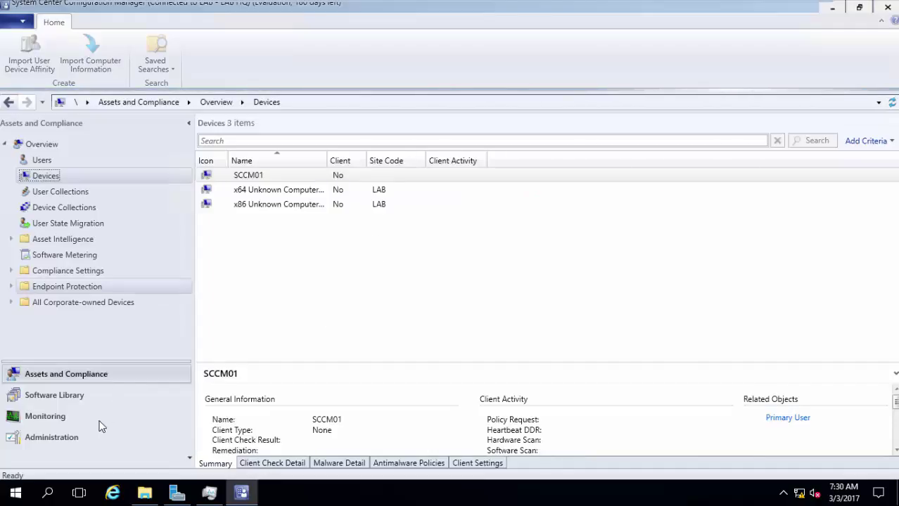
left_click(90, 440)
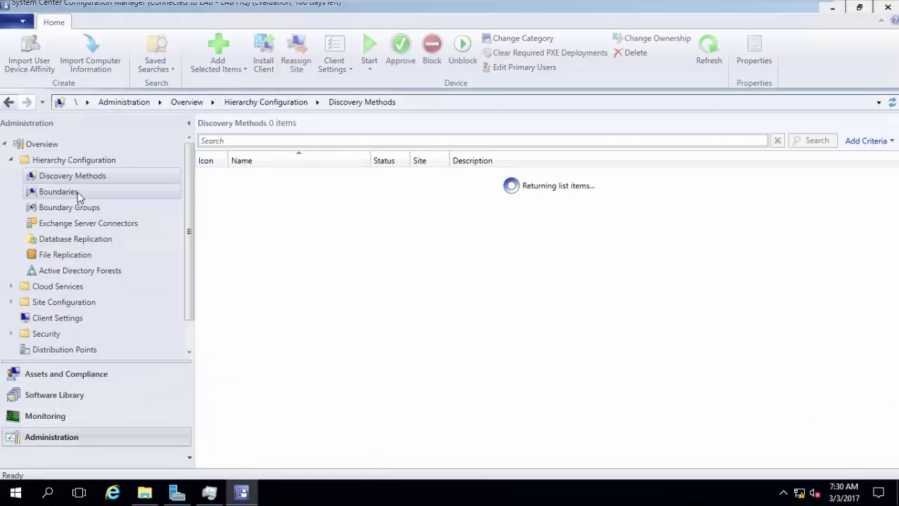
- Enable Active Directory User Discovery and add the container LDAP://DC=Lab,DC=com, including discovery of objects within Active Directory groups
double_click(315, 220)
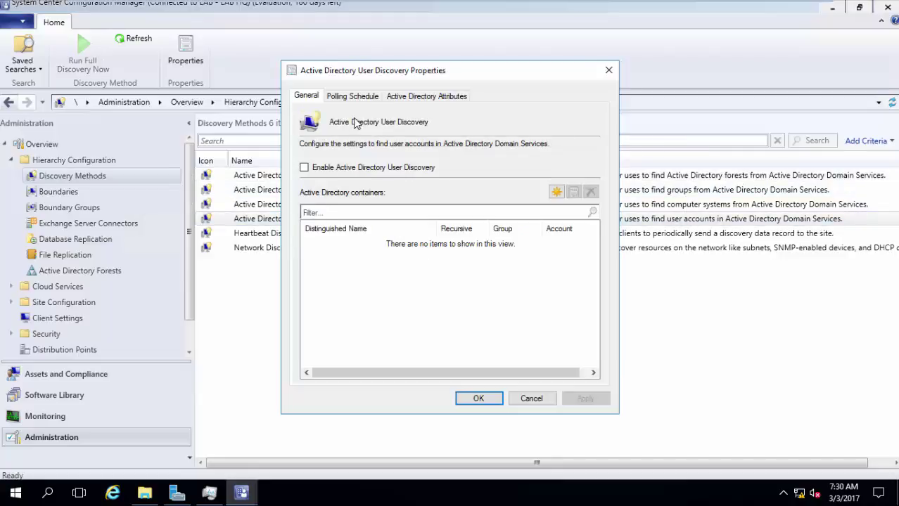
left_click(345, 174)
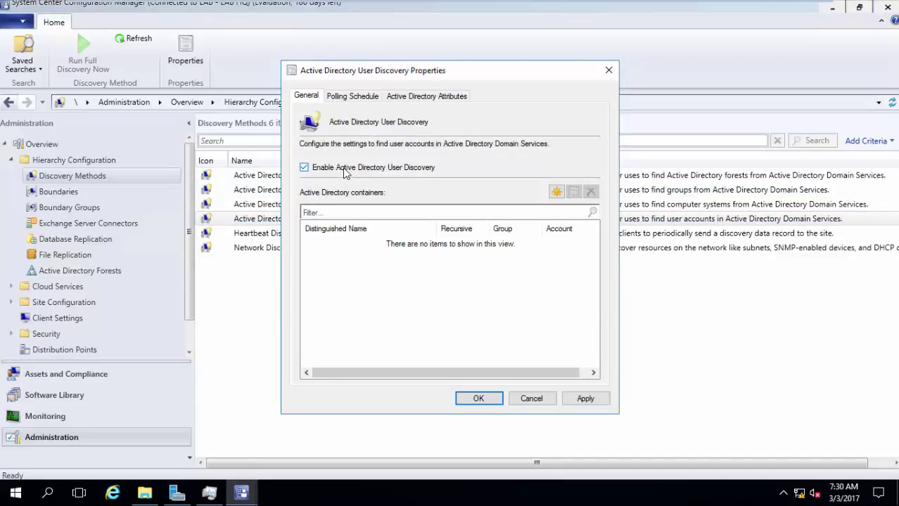
left_click(555, 194)
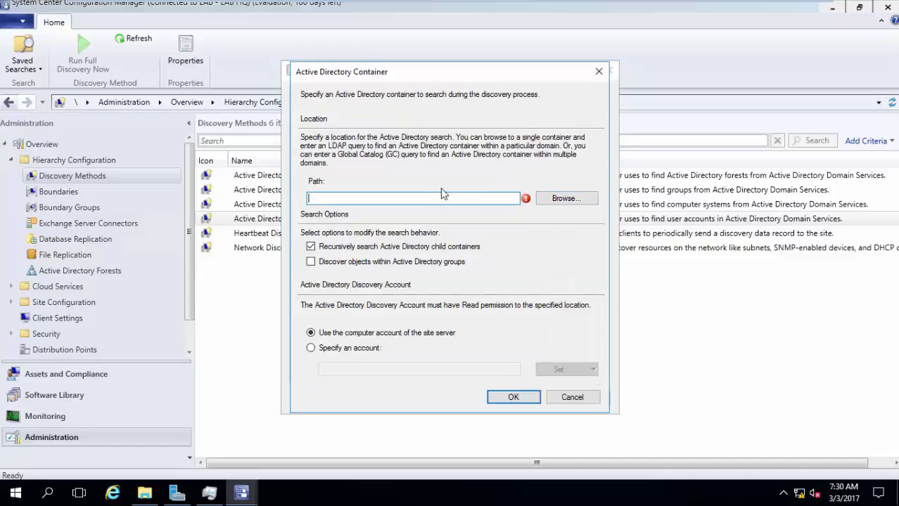
left_click(562, 198)
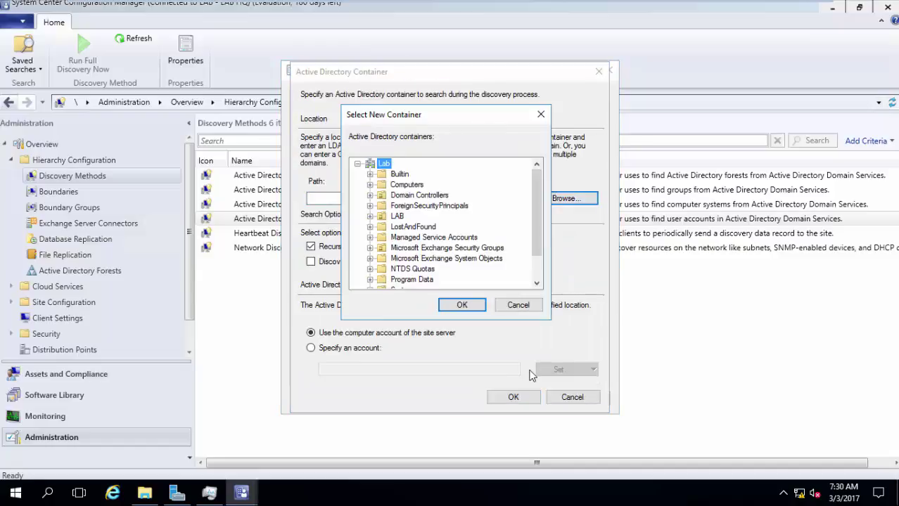
left_click(453, 304)
left_click(447, 263)
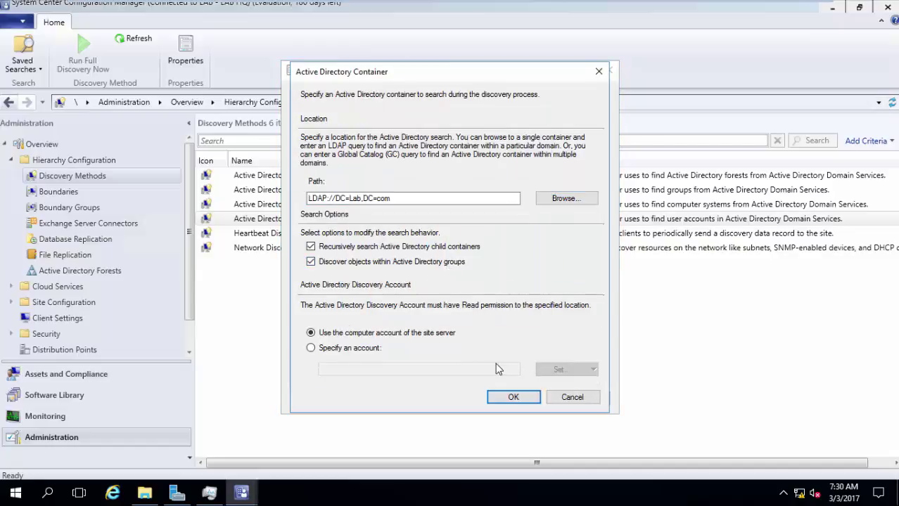
left_click(510, 398)
- Review the polling schedule and attributes of user discovery, and save the properties with full discovery run as soon as possible
left_click(368, 100)
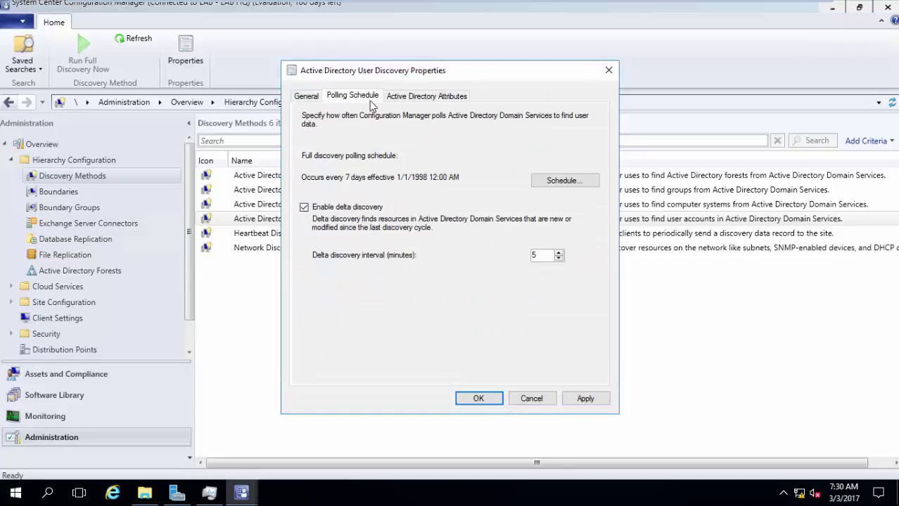
left_click(441, 96)
left_click(473, 406)
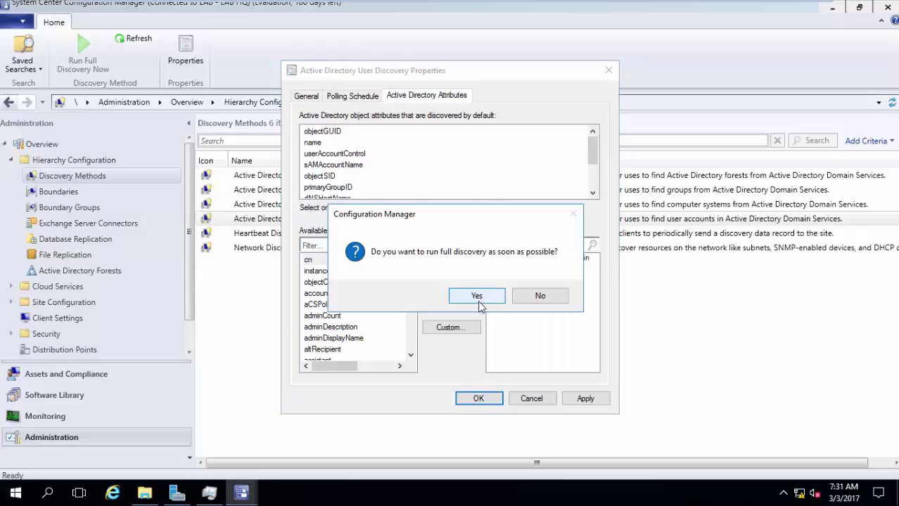
left_click(476, 296)
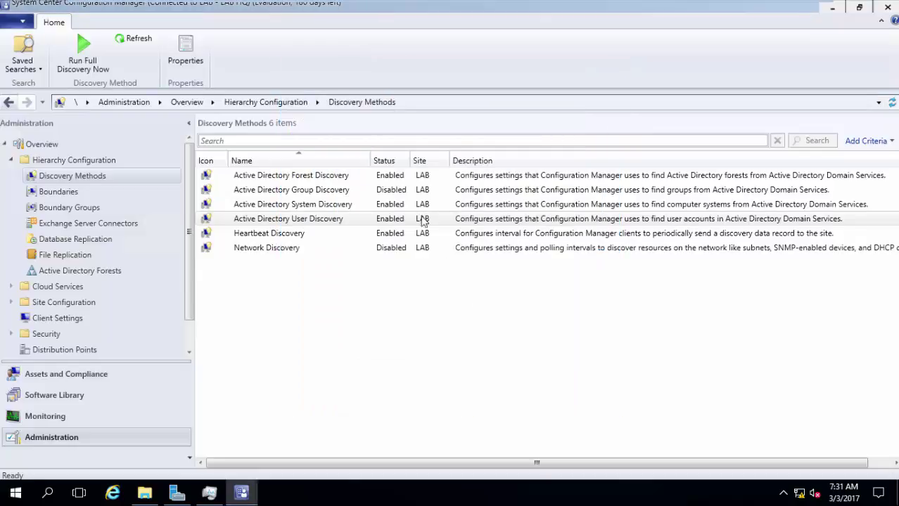
- Examine the general properties of Active Directory Group Discovery and close them without making changes
left_click(423, 191)
right_click(423, 199)
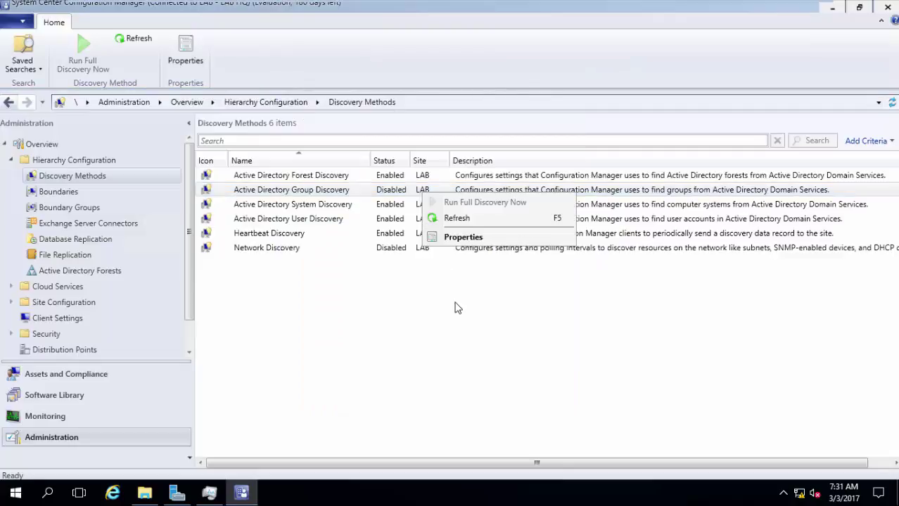
left_click(475, 239)
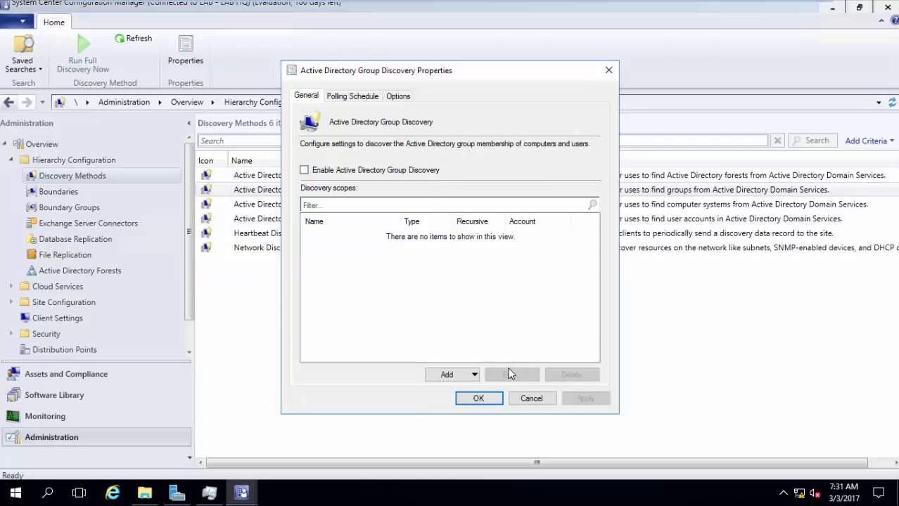
left_click(524, 399)
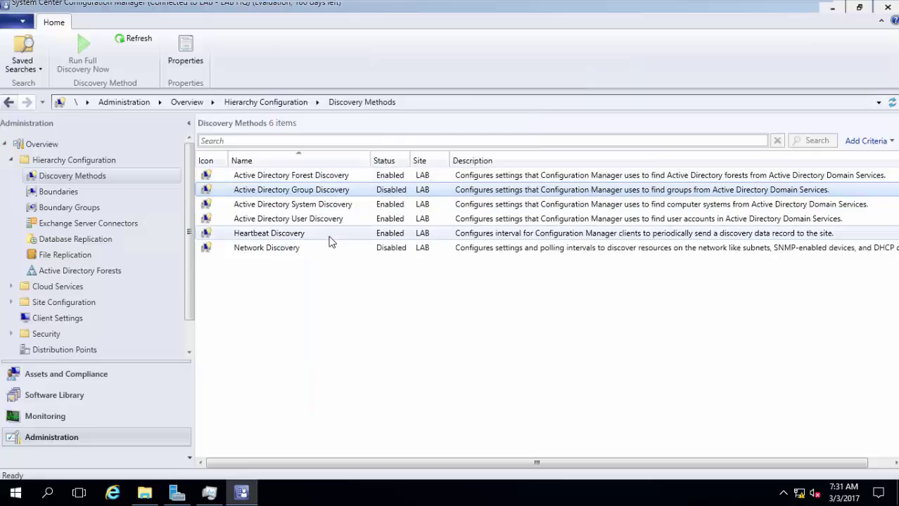
- Examine the discovered devices and users in Assets and Compliance
left_click(65, 374)
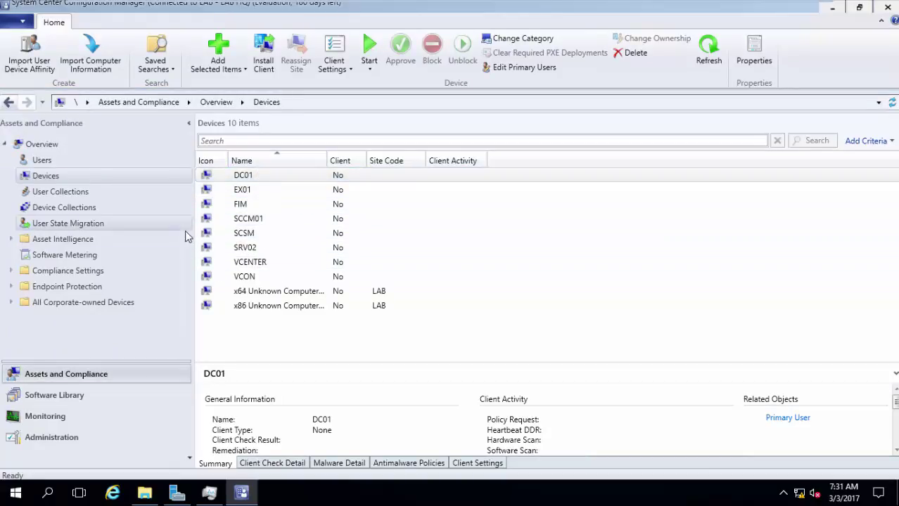
left_click(74, 163)
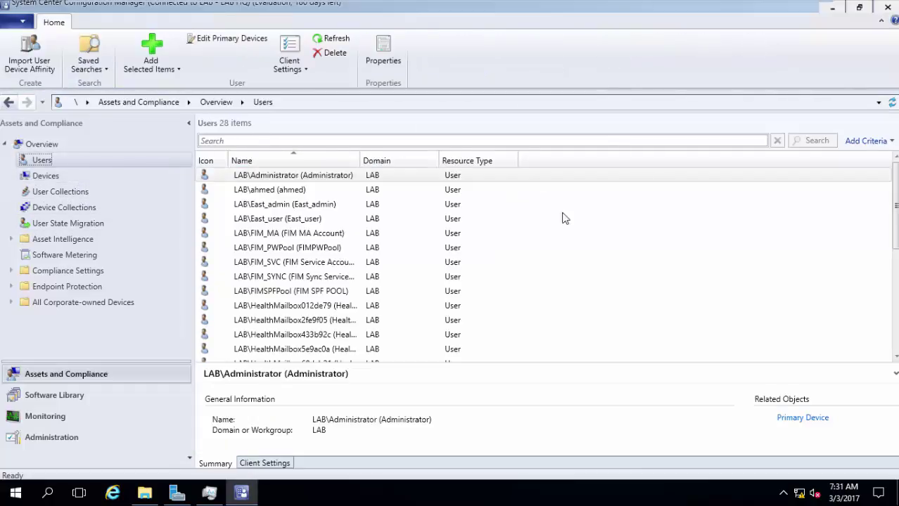
- Try to install the Configuration Manager client on the DC01 device with default push options, and cancel the wizard at its summary
left_click_drag(896, 216, 895, 169)
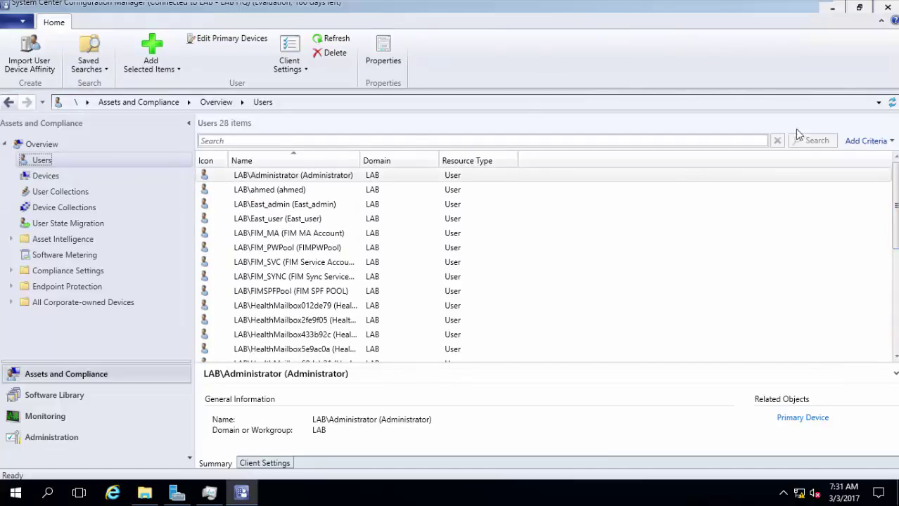
left_click(107, 180)
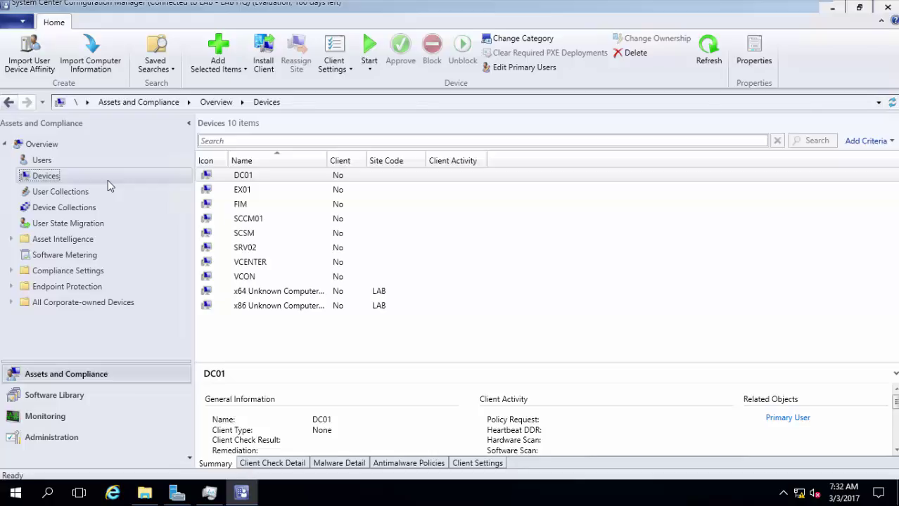
left_click(211, 176)
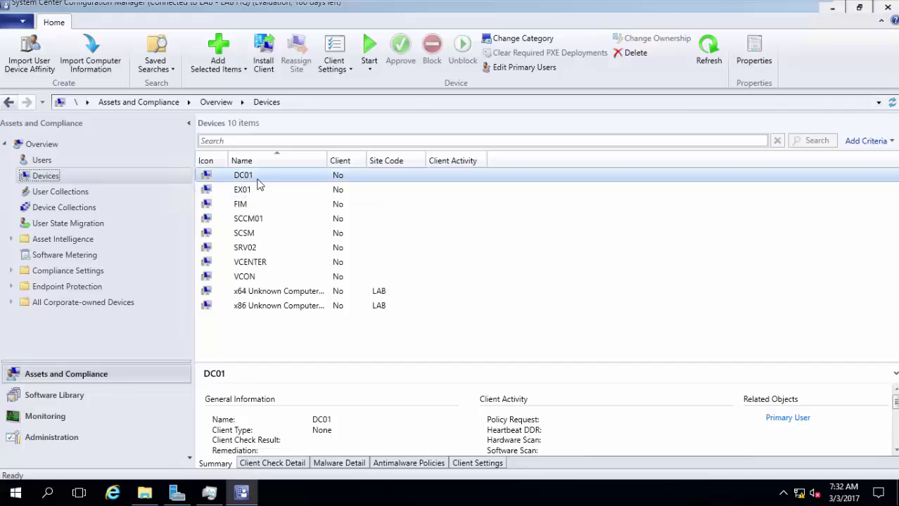
right_click(258, 184)
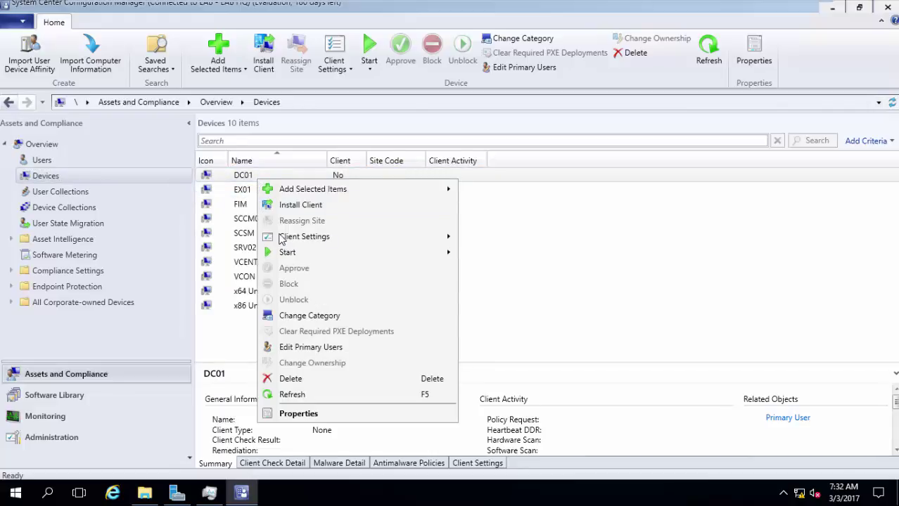
mouse_move(335, 256)
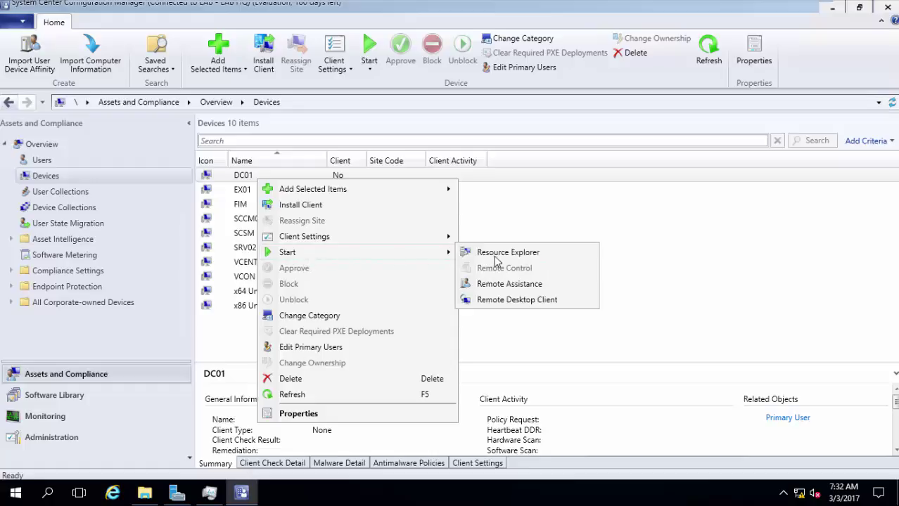
left_click(362, 206)
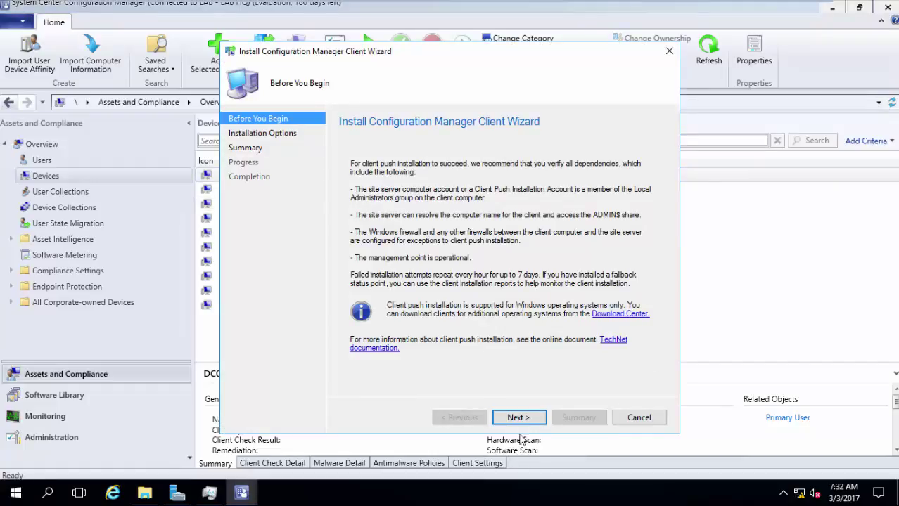
left_click(527, 418)
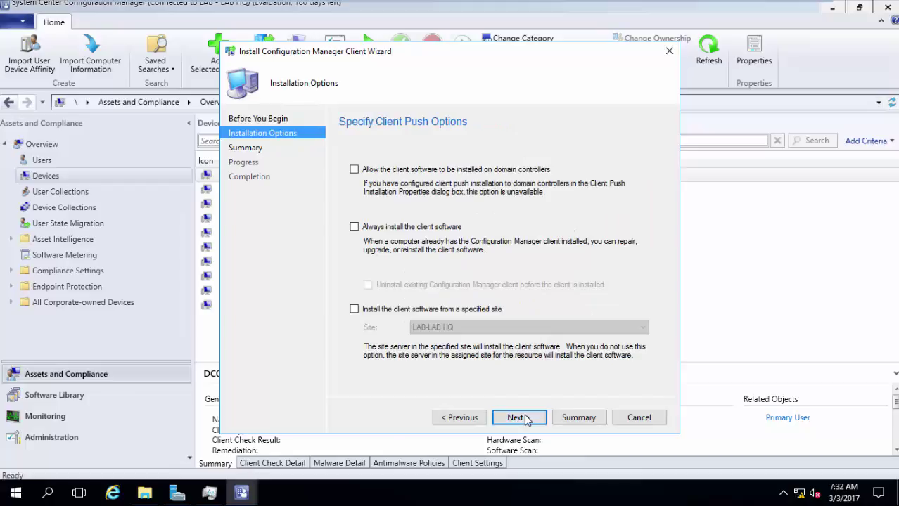
left_click(524, 416)
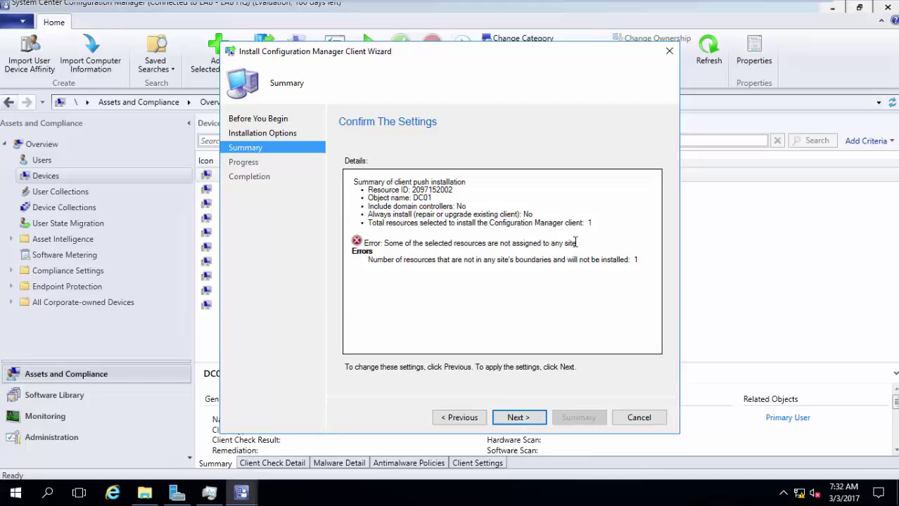
left_click(638, 417)
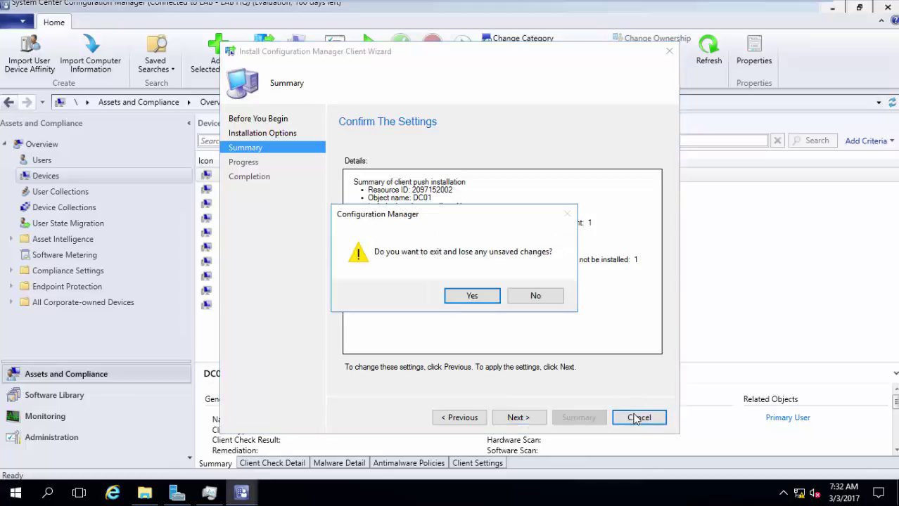
left_click(471, 296)
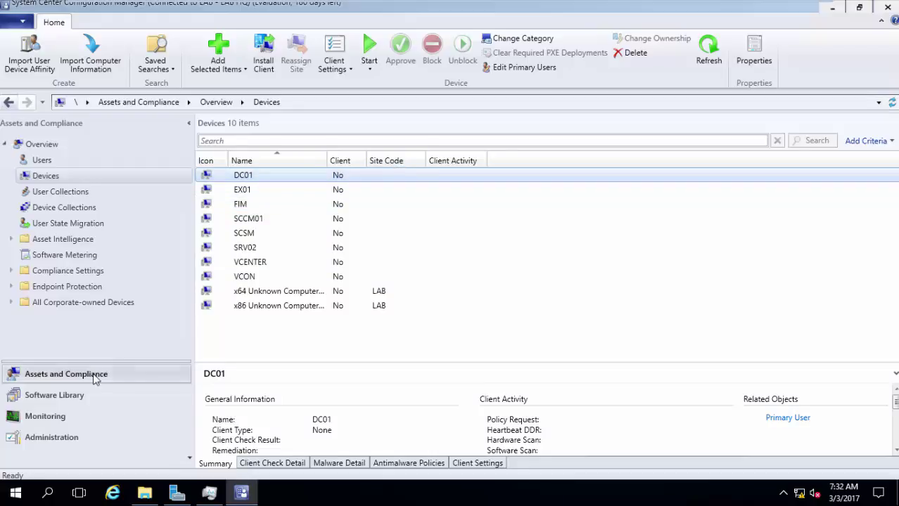
- Start a new boundary under Hierarchy Configuration with description 10.0.0.0/24 and type IP address range
left_click(76, 437)
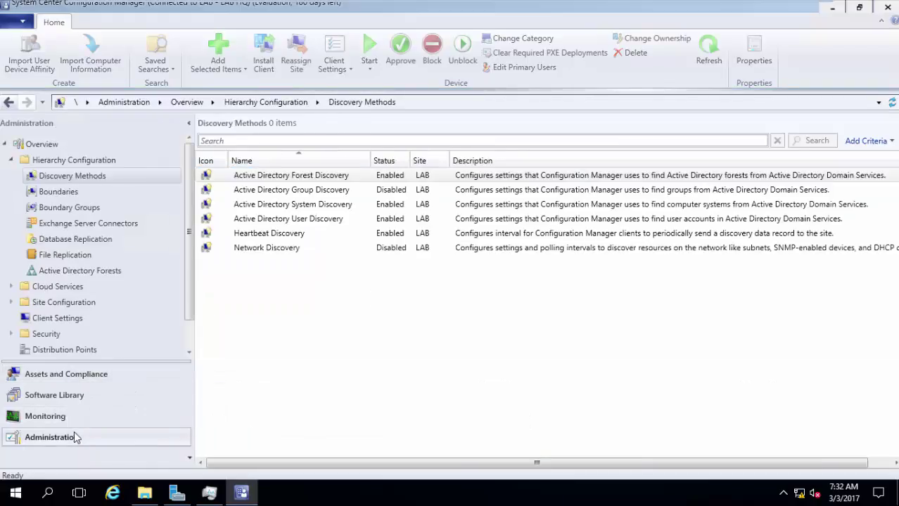
left_click(60, 192)
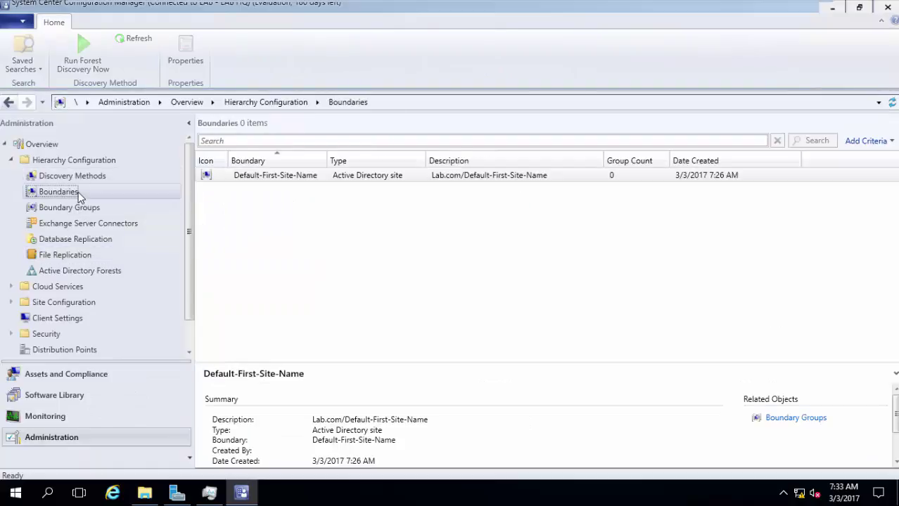
right_click(340, 214)
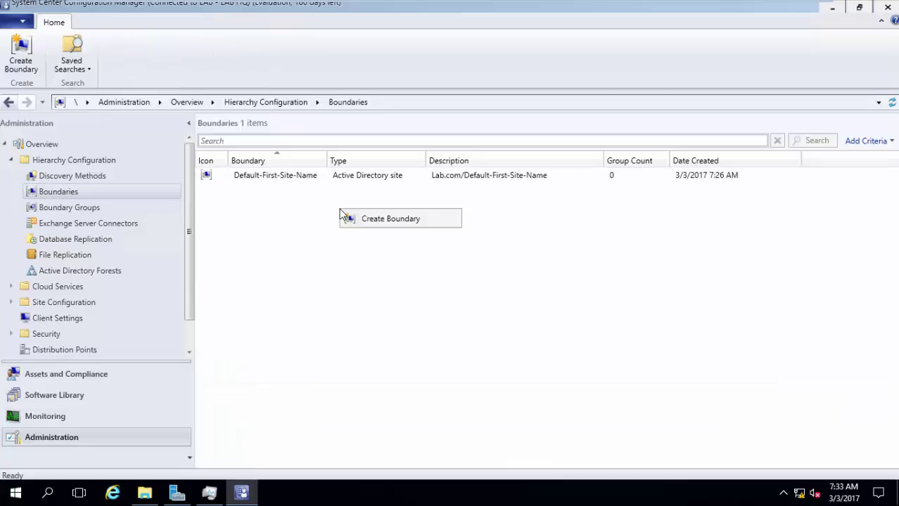
left_click(397, 225)
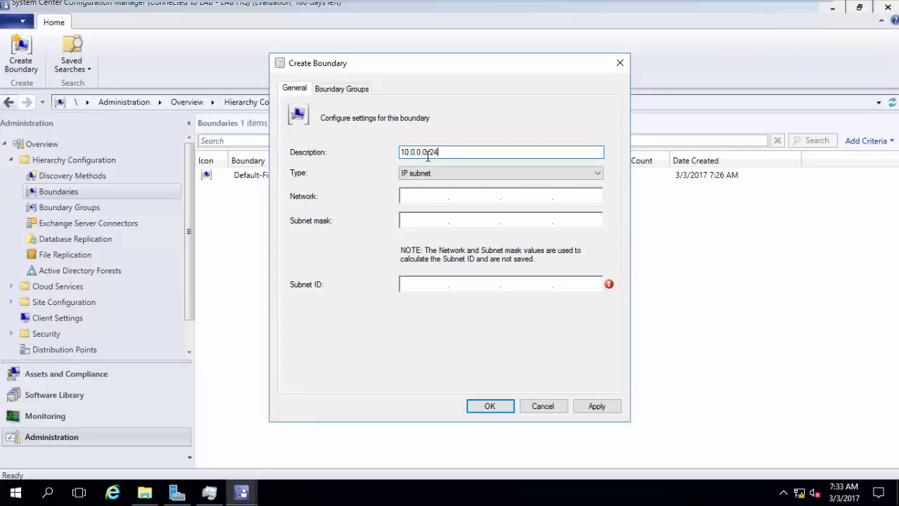
left_click(471, 170)
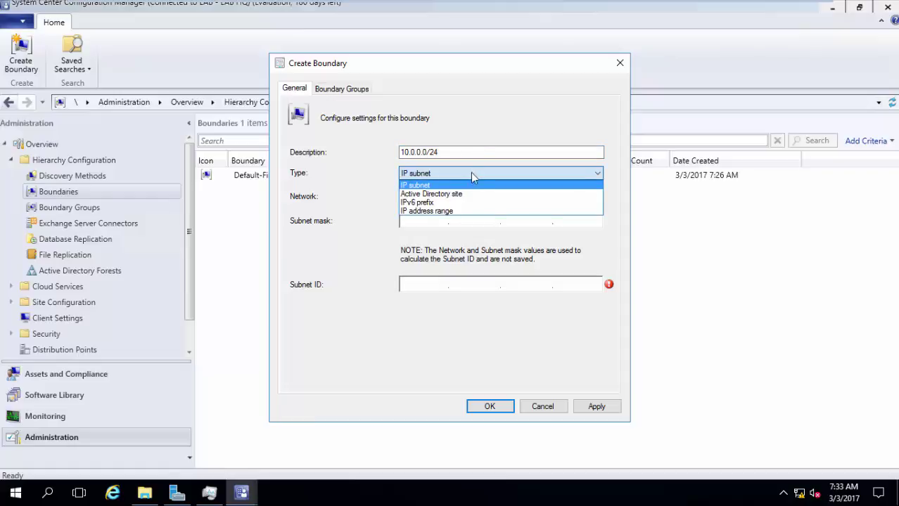
left_click(463, 211)
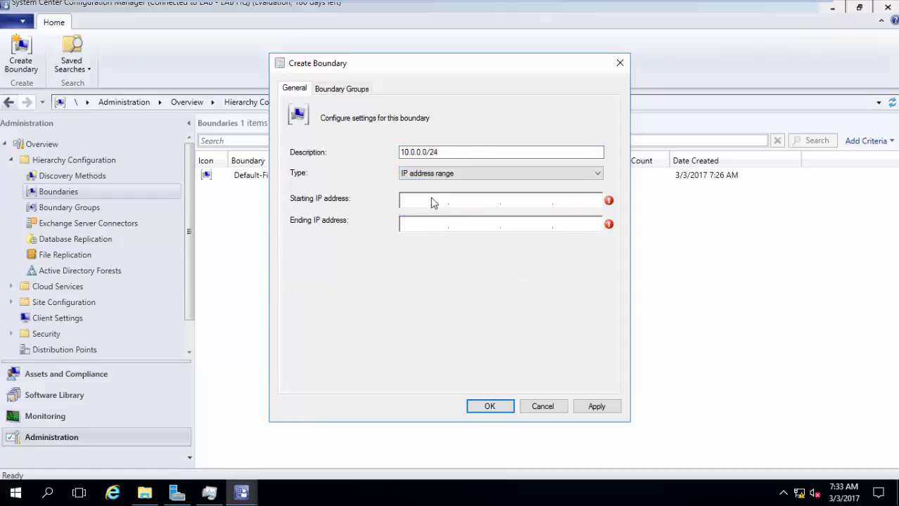
- Set the boundary's address range from 10.0.0.1 to 10.0.0.254 and save it
left_click(426, 201)
type("10.0.")
type("0.1")
type("10.0.0.2")
type("45")
key("BackSpace")
key("BackSpace")
type("54")
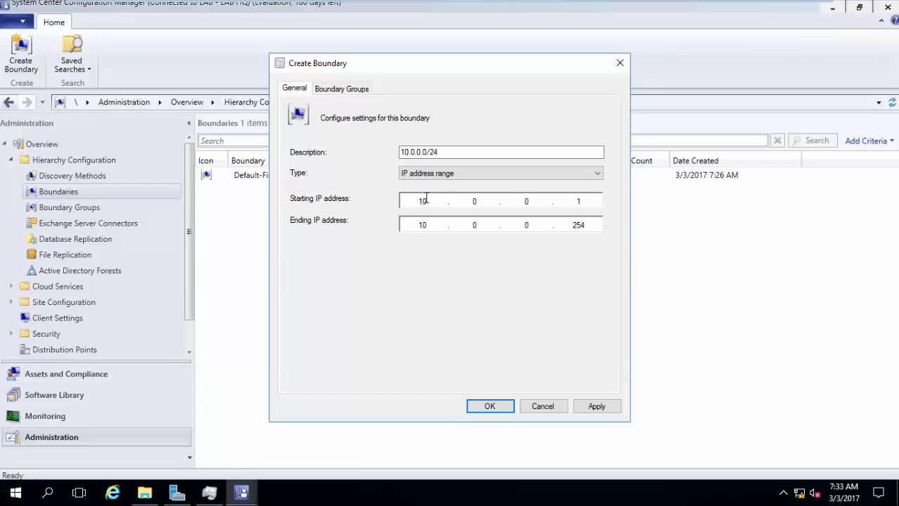
left_click(581, 406)
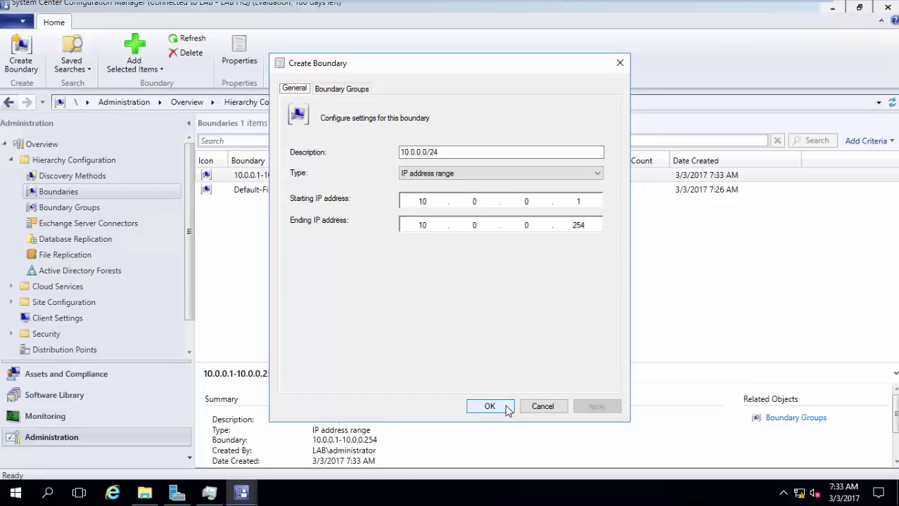
left_click(504, 407)
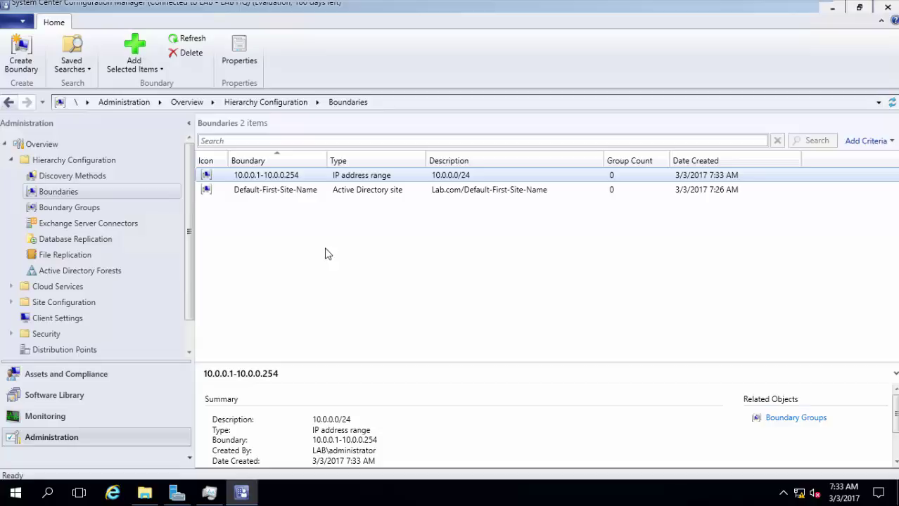
- Switch to the DC01 virtual machine in VMware Workstation and unlock it with the administrator account password
mouse_move(377, 2)
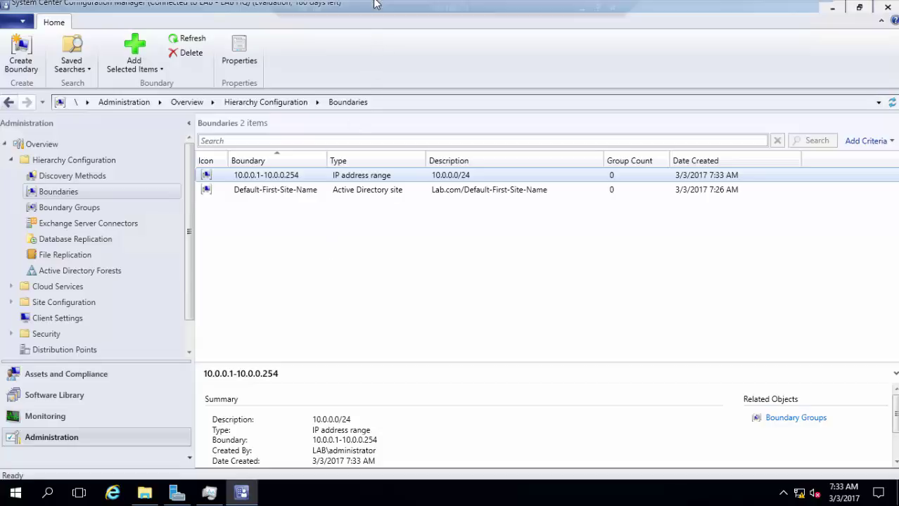
left_click(430, 10)
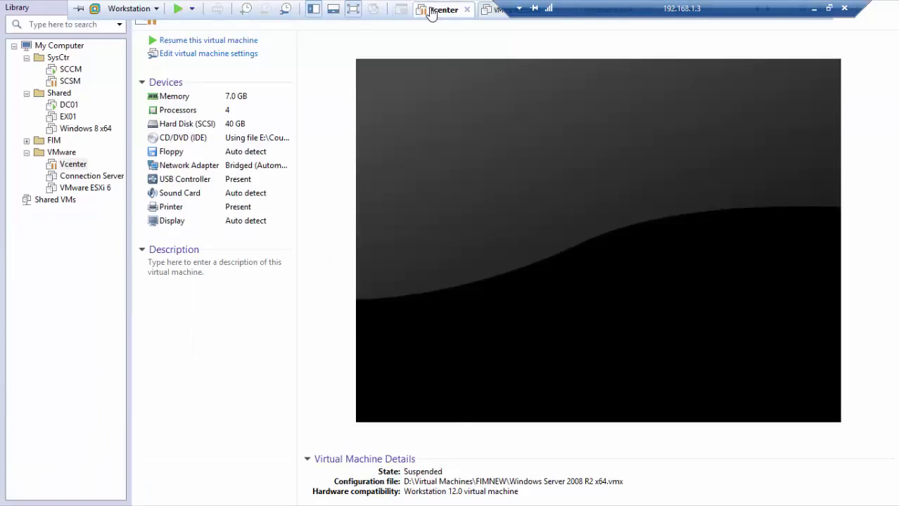
double_click(56, 105)
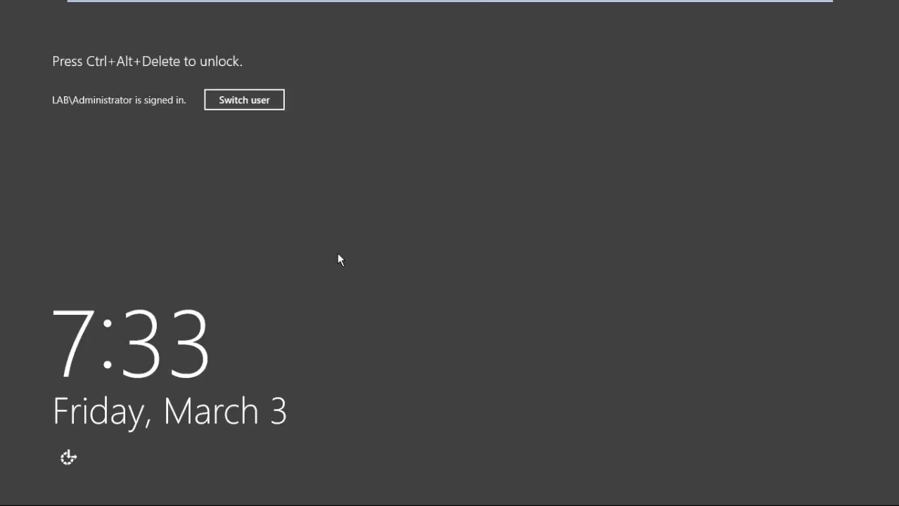
mouse_move(309, 4)
left_click(217, 8)
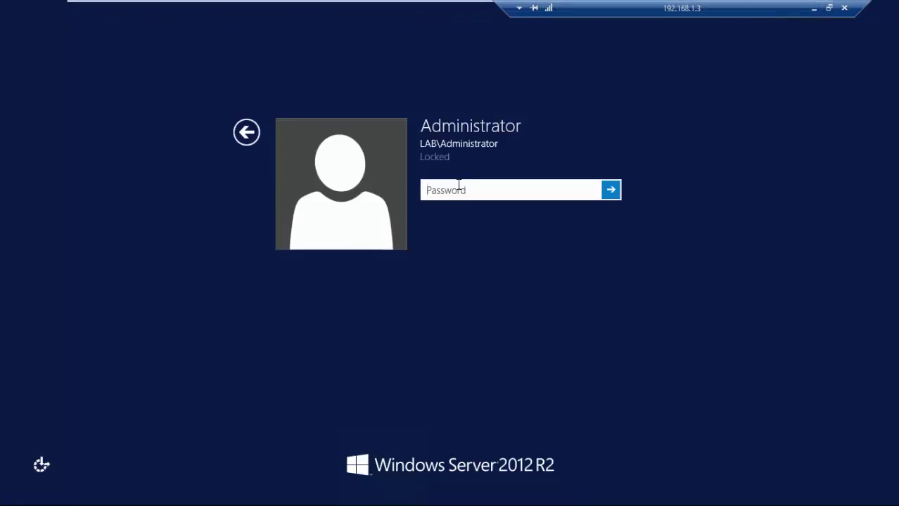
type("******")
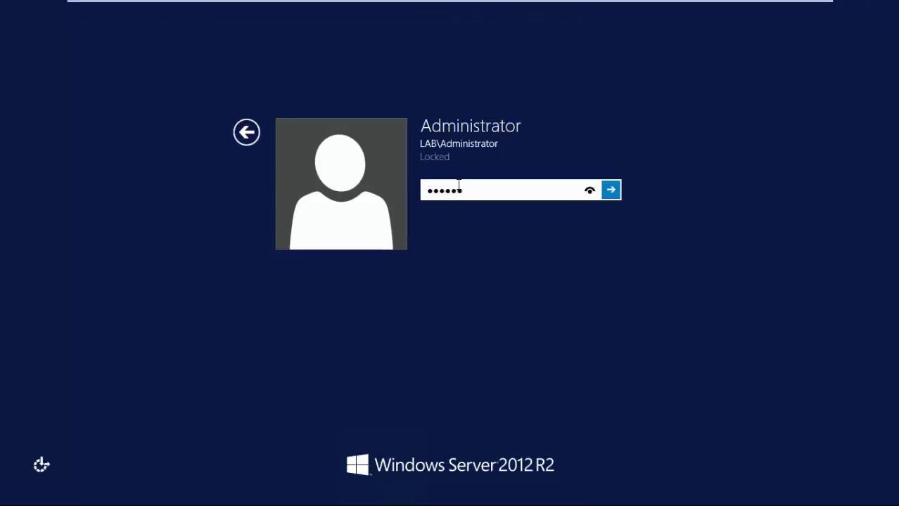
type("**")
key("Return")
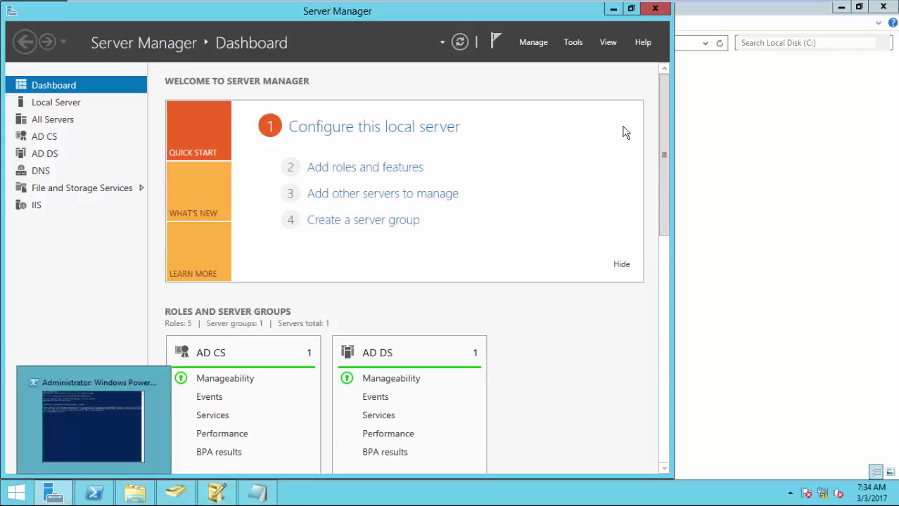
- Examine the Subnets container under Sites in Active Directory Sites and Services
left_click(573, 42)
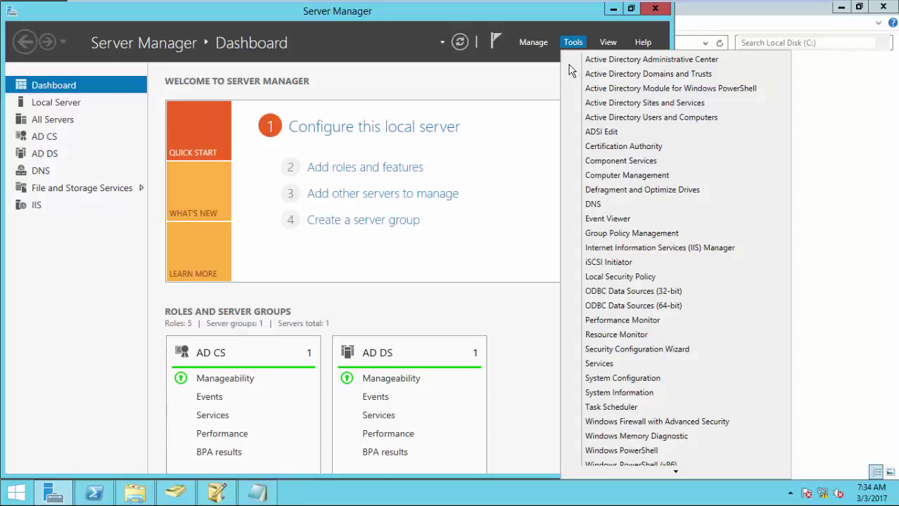
left_click(637, 102)
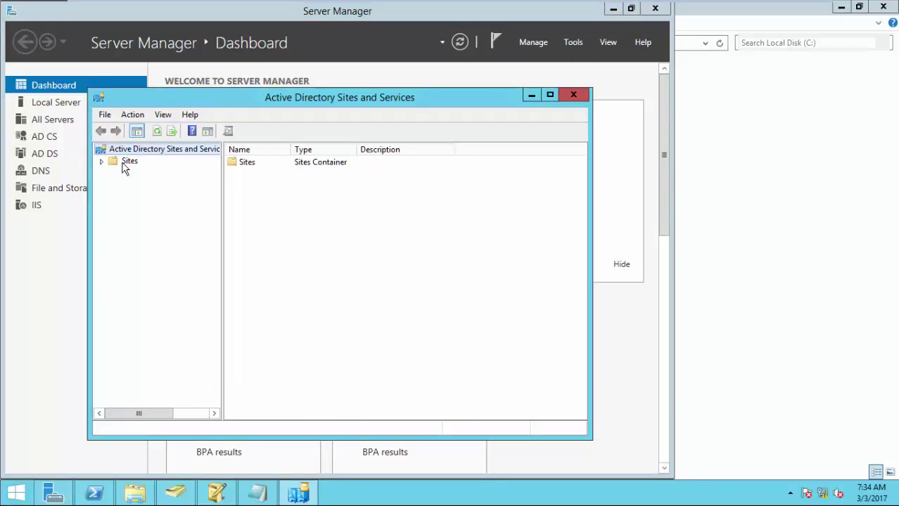
left_click(102, 161)
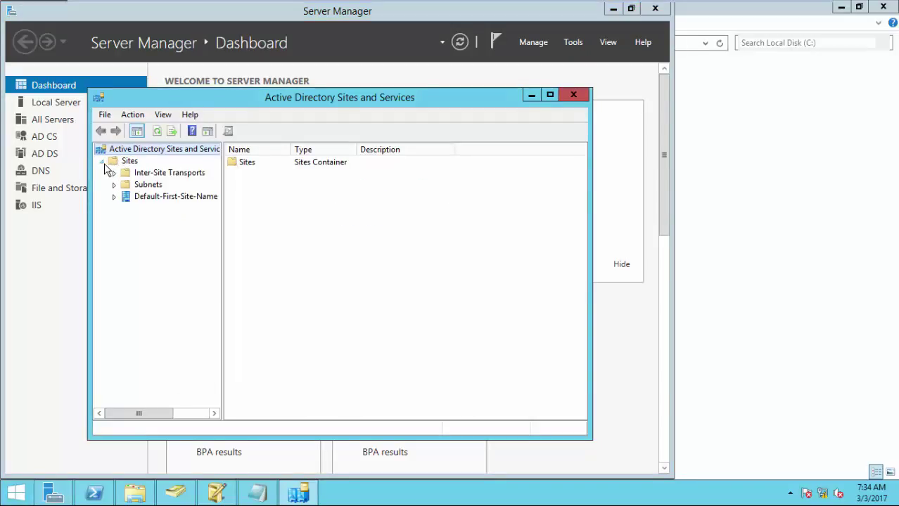
left_click(145, 185)
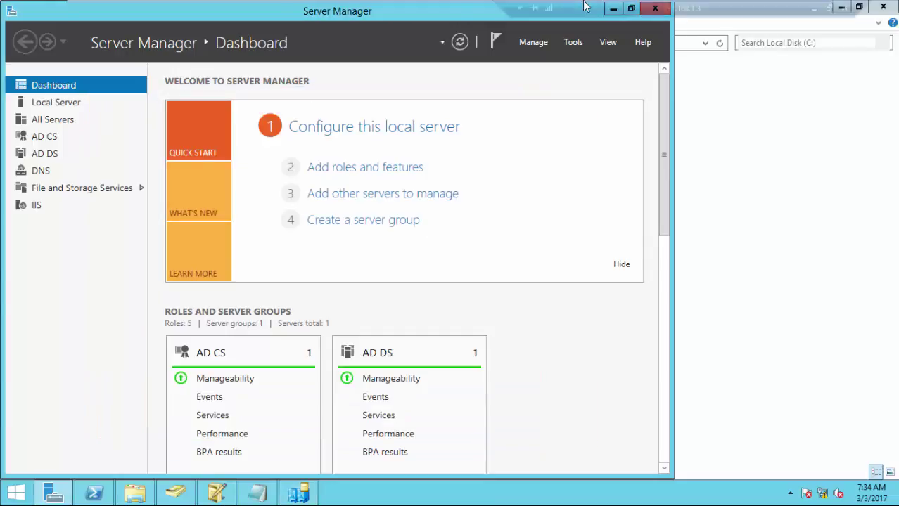
- Switch back to the SCCM virtual machine in VMware Workstation
mouse_move(586, 6)
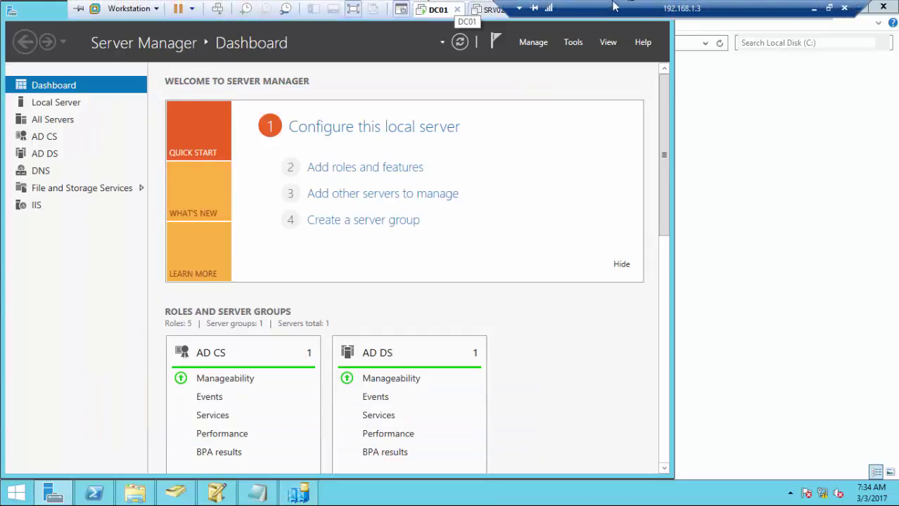
left_click(696, 9)
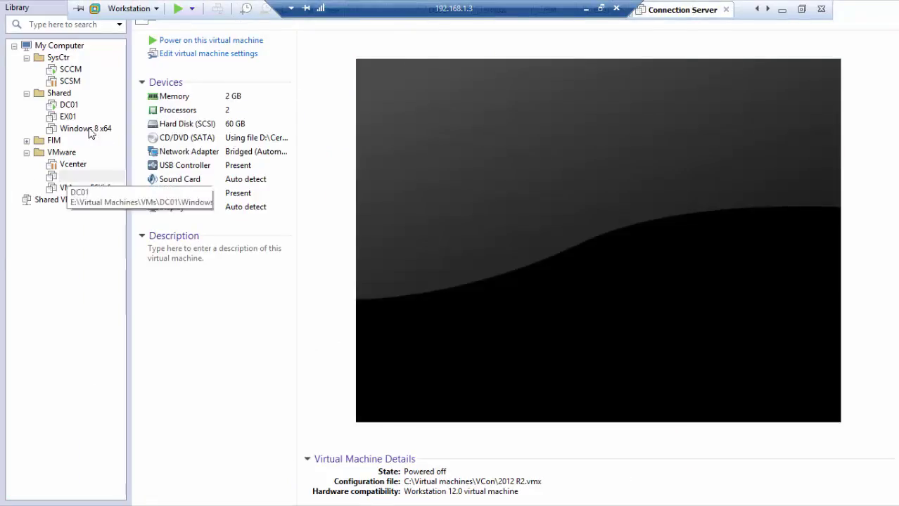
left_click(74, 70)
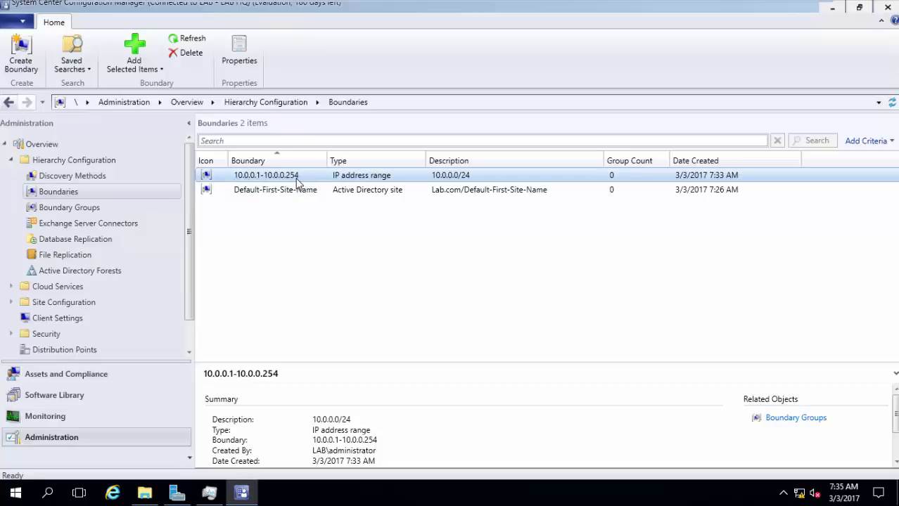
- Start creating a new boundary group in the site hierarchy configuration
left_click(140, 212)
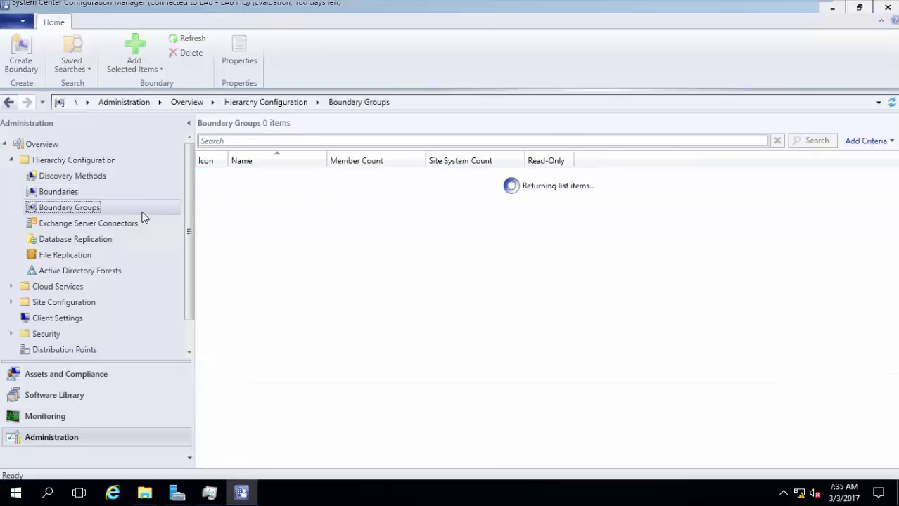
right_click(224, 211)
left_click(254, 223)
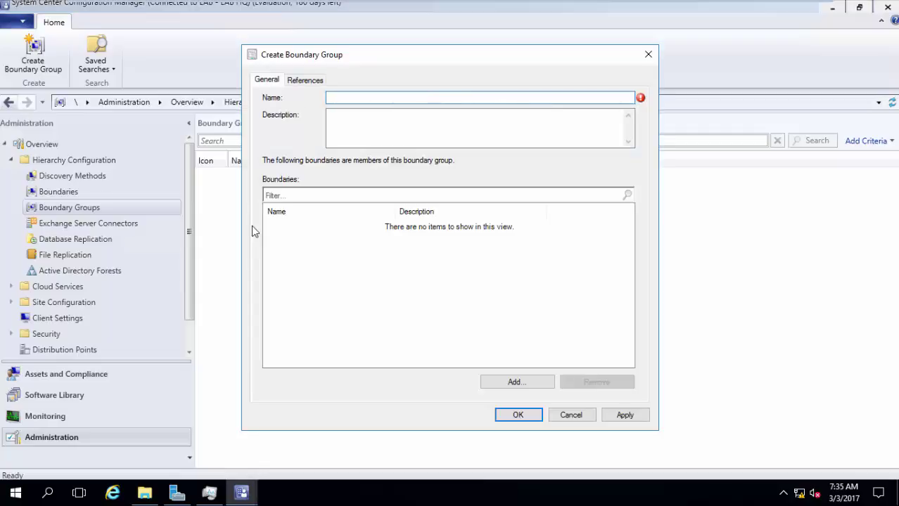
type("lab hq bOUNDARY")
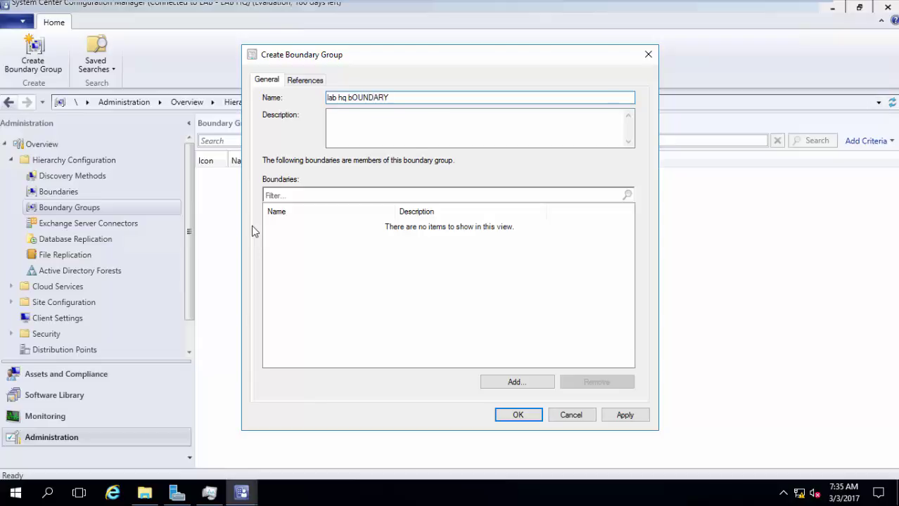
type(" gROU")
key("BackSpace")
key("BackSpace")
key("BackSpace")
key("BackSpace")
key("BackSpace")
key("BackSpace")
key("BackSpace")
key("BackSpace")
key("BackSpace")
key("BackSpace")
key("BackSpace")
key("BackSpace")
key("BackSpace")
key("BackSpace")
key("BackSpace")
key("BackSpace")
key("BackSpace")
key("BackSpace")
key("BackSpace")
key("BackSpace")
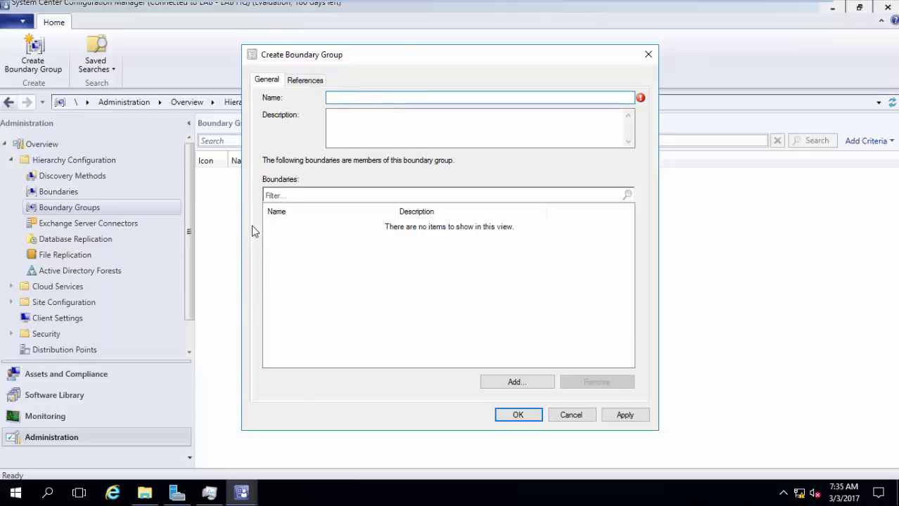
- Name the new boundary group LAB HQ BG
type("LAB ")
type("HQ ")
type("Boun")
key("BackSpace")
key("BackSpace")
key("BackSpace")
type("G2")
key("BackSpace")
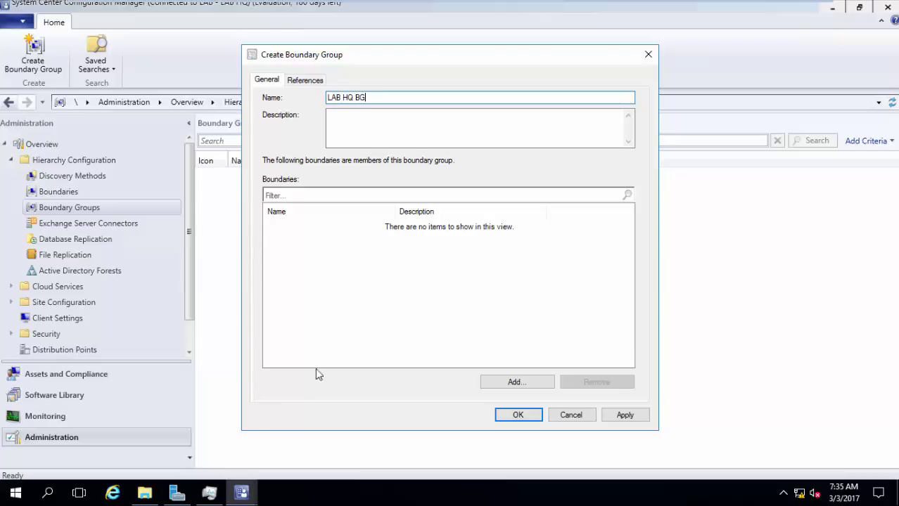
- Add the Default-First-Site-Name and 10.0.0.1-10.0.0.254 boundaries to the LAB HQ BG group and apply the change
left_click(513, 382)
left_click(320, 211)
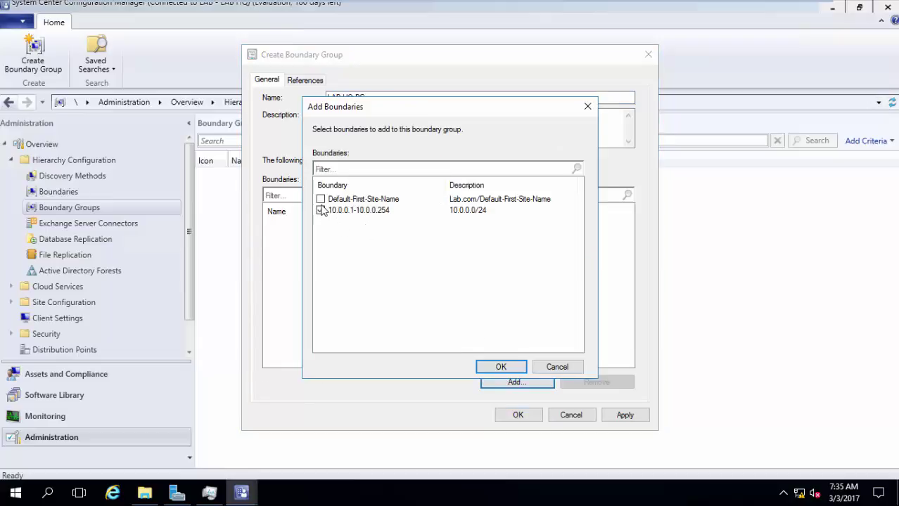
left_click(321, 199)
left_click(507, 367)
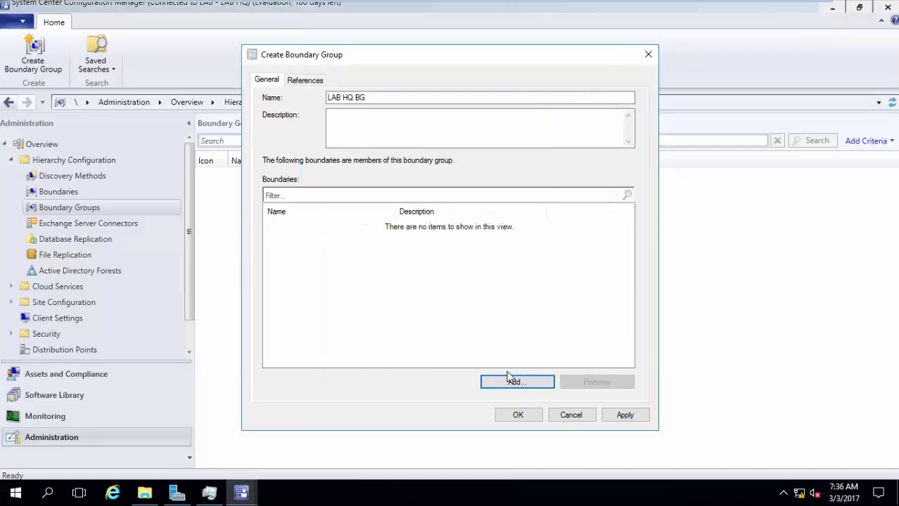
left_click(621, 417)
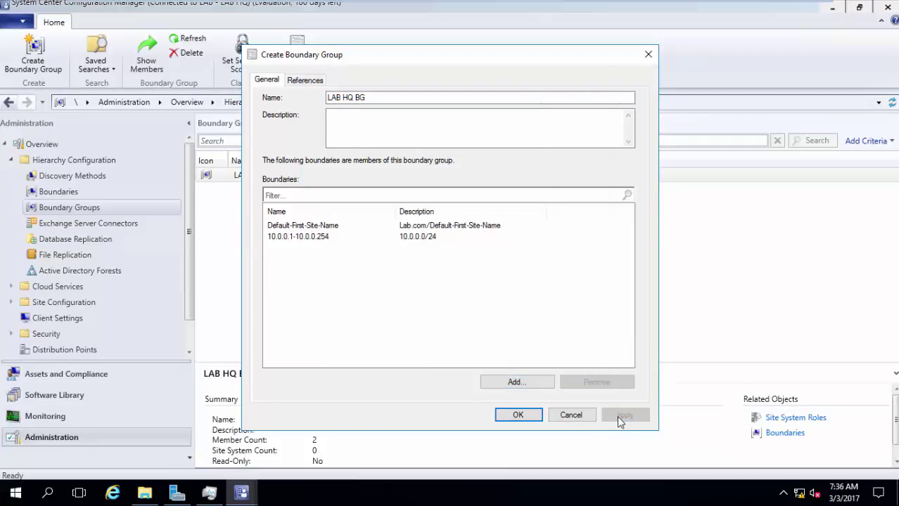
- Enable the boundary group for site assignment with LAB-LAB HQ as the assigned site
left_click(320, 81)
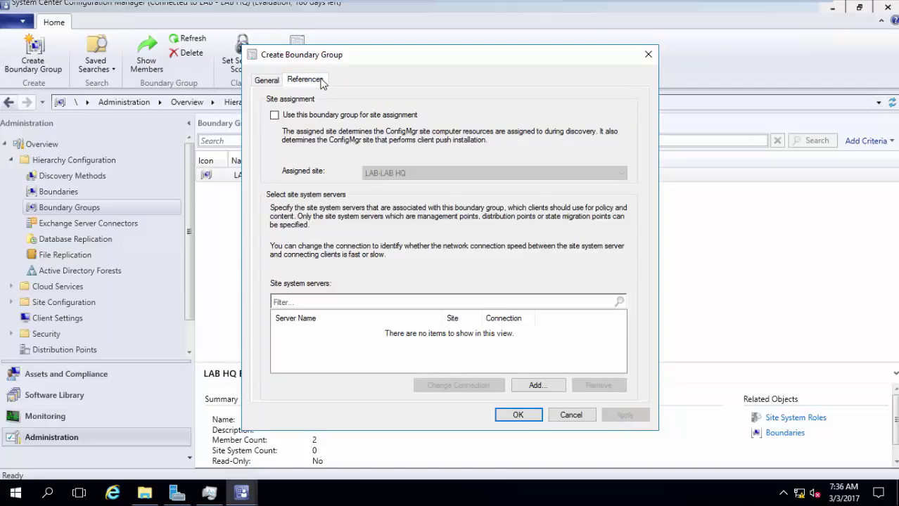
left_click(315, 115)
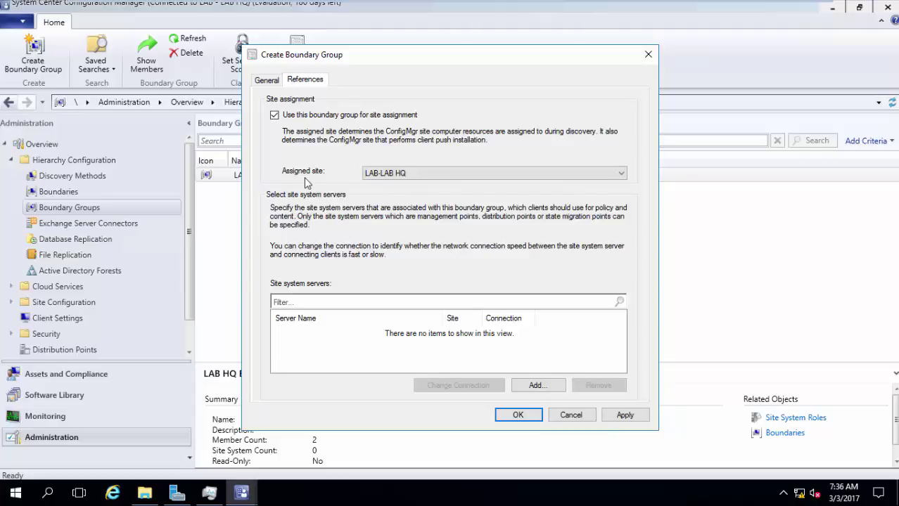
left_click(437, 175)
left_click(439, 177)
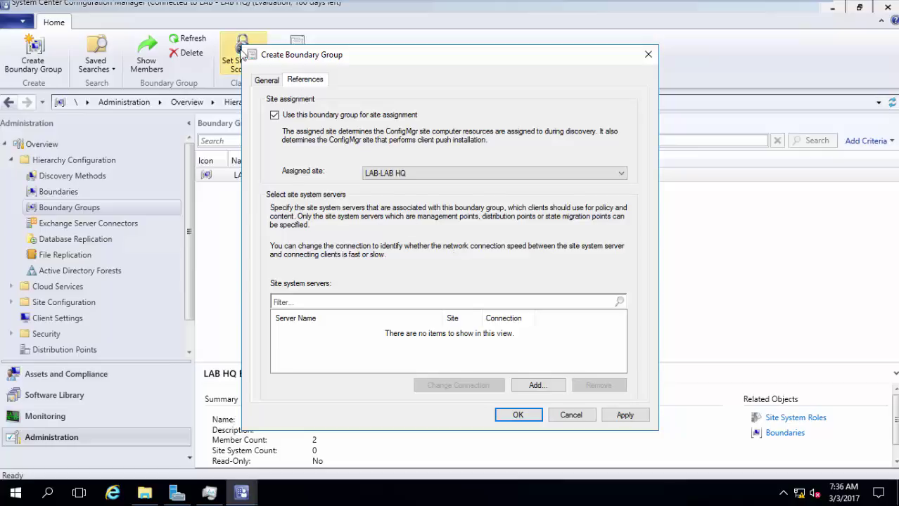
left_click(268, 81)
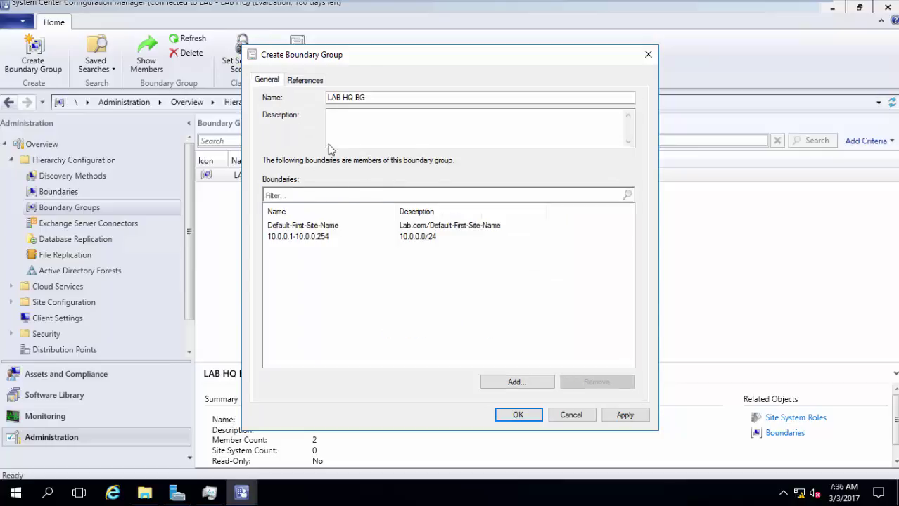
left_click(307, 81)
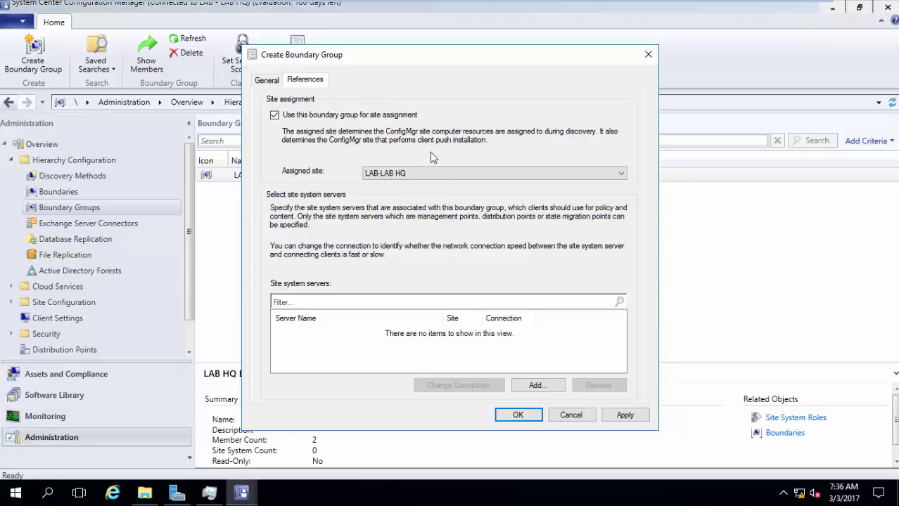
- Associate the site system server \\SCCM01.Lab.com with the boundary group
left_click(534, 386)
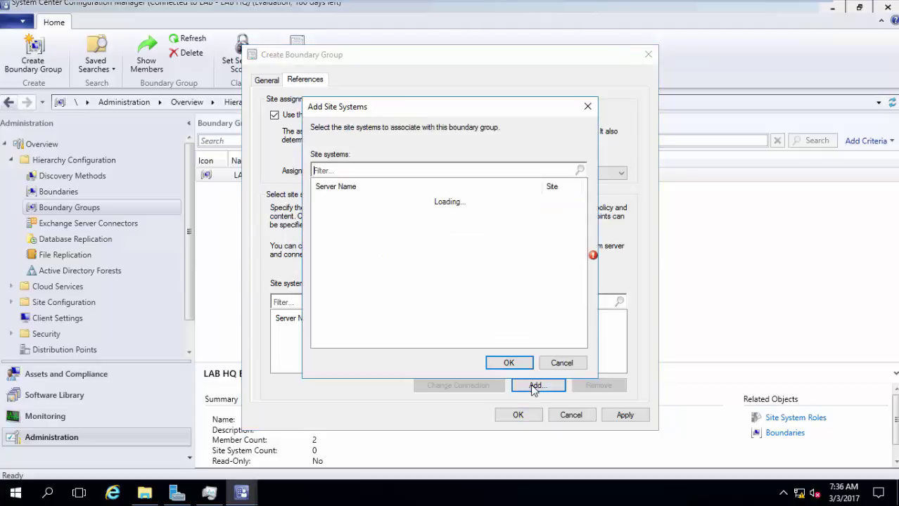
left_click(322, 201)
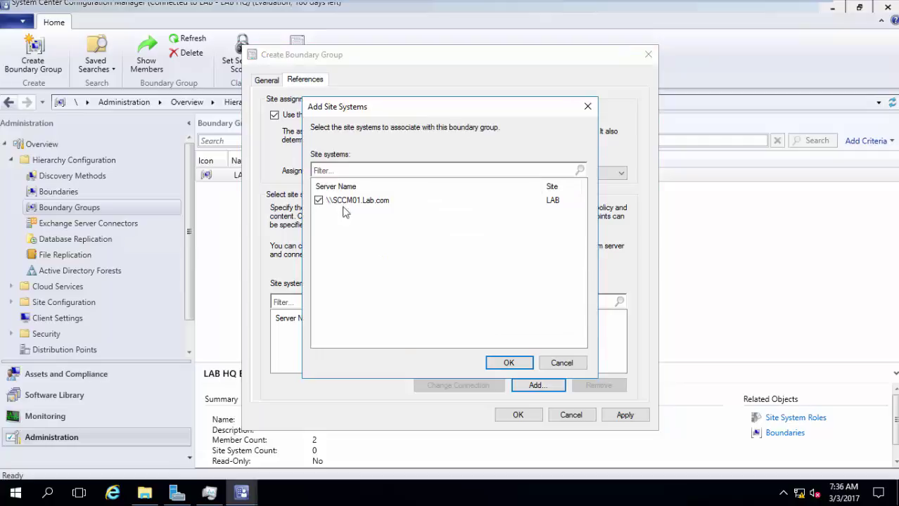
left_click(510, 363)
- Try the Slow connection for \\SCCM01.Lab.com, restore it to Fast, and review the group's member boundaries
left_click(500, 334)
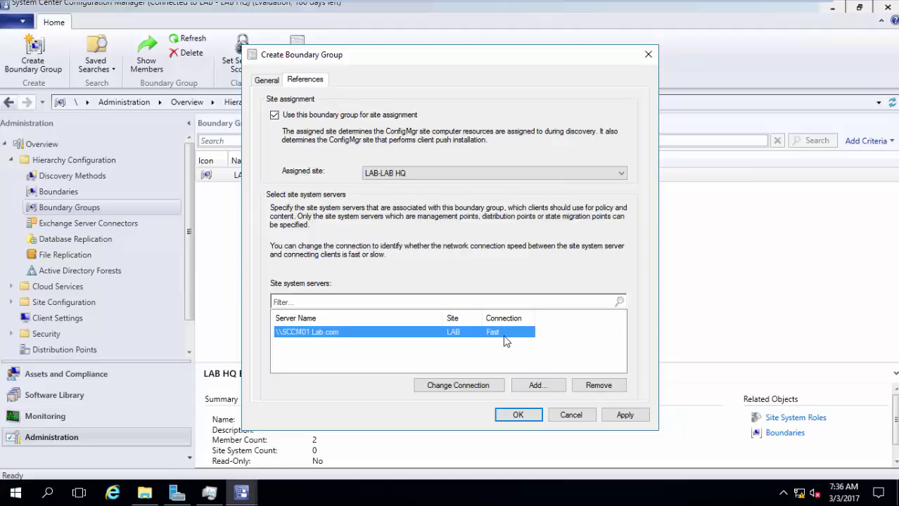
left_click(480, 386)
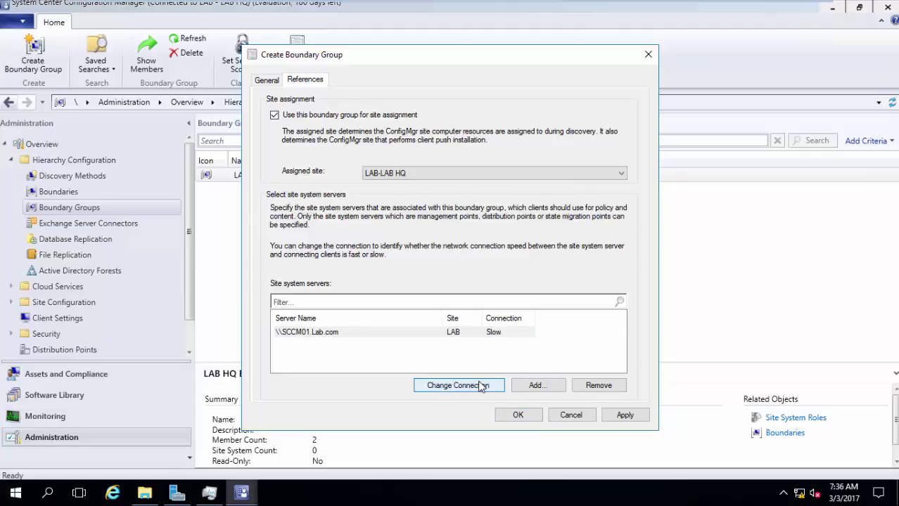
left_click(481, 386)
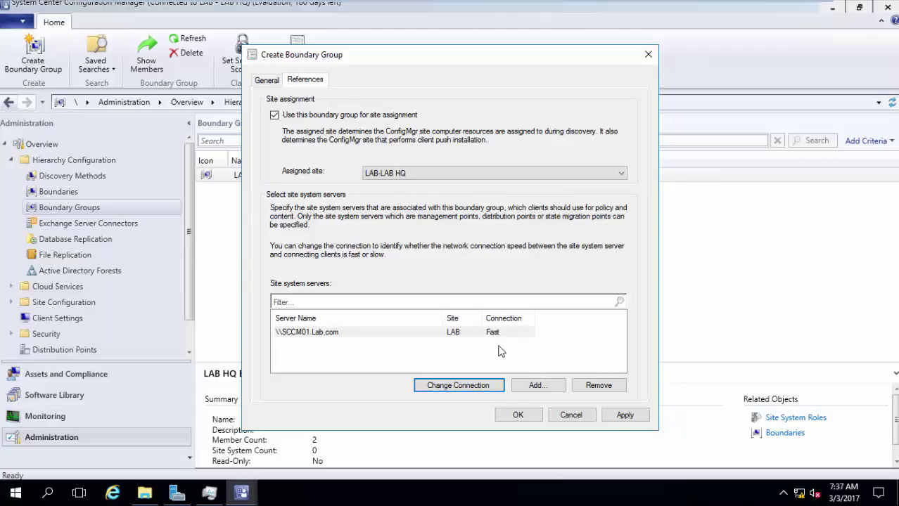
left_click(262, 81)
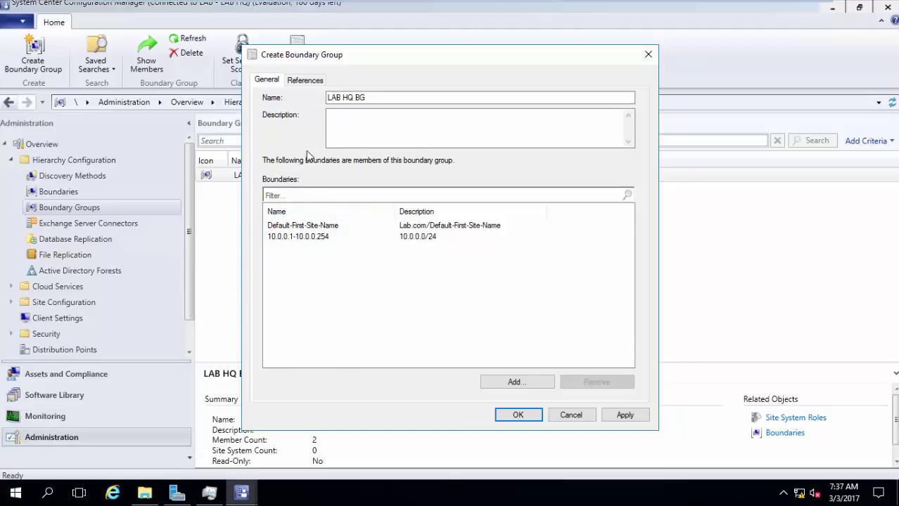
left_click(312, 82)
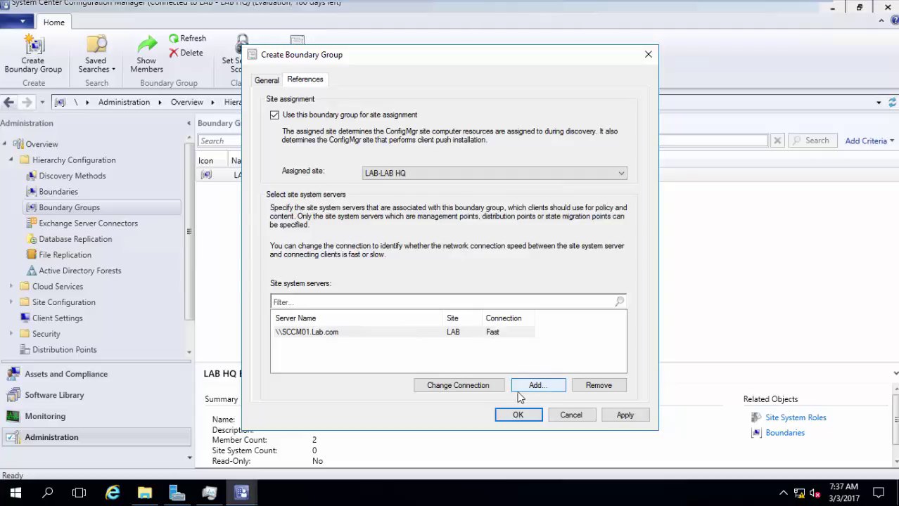
left_click(269, 81)
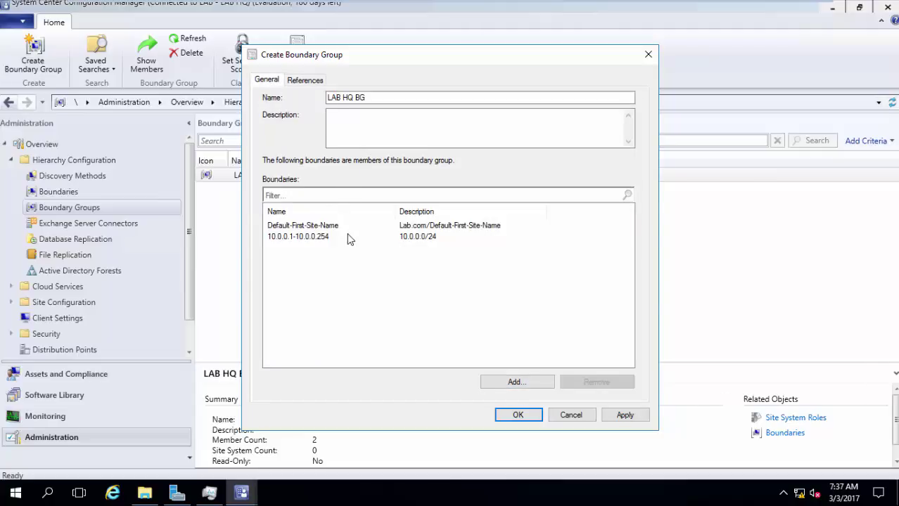
left_click(305, 80)
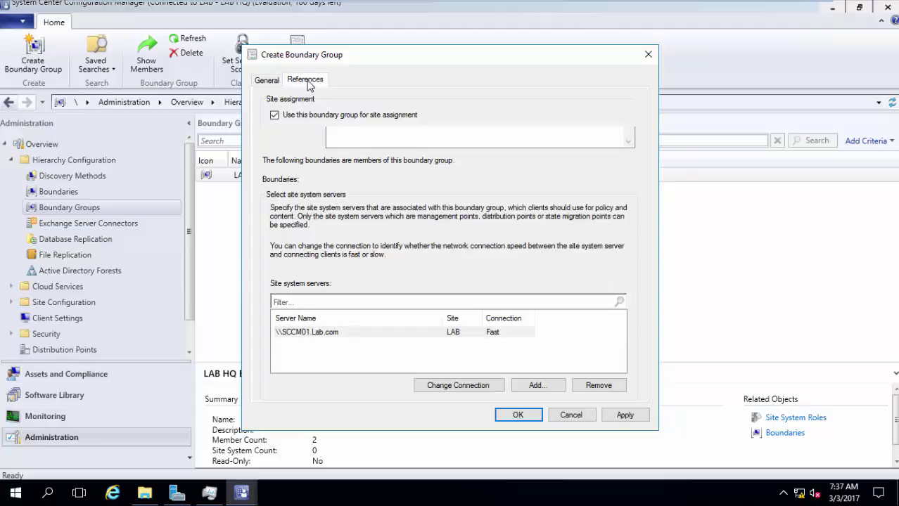
- Toggle the \\SCCM01.Lab.com connection through Slow back to Fast and save the boundary group
left_click(387, 334)
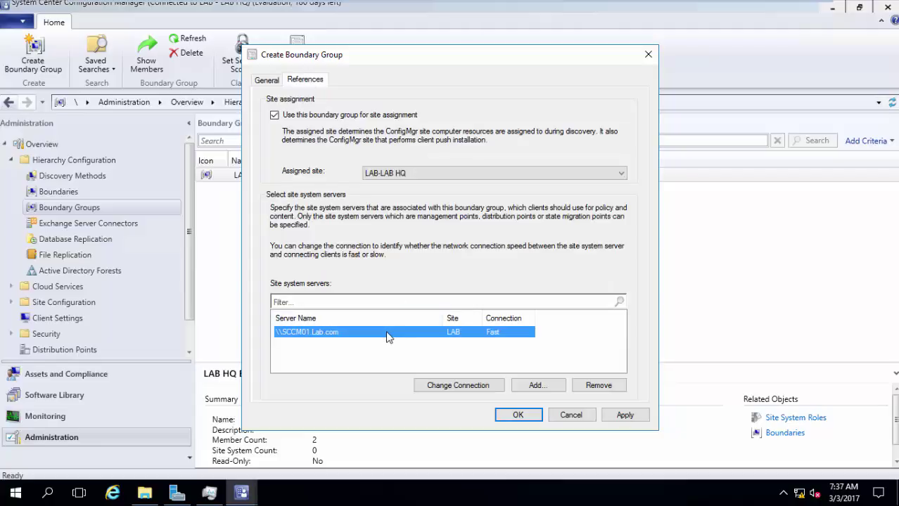
left_click(480, 388)
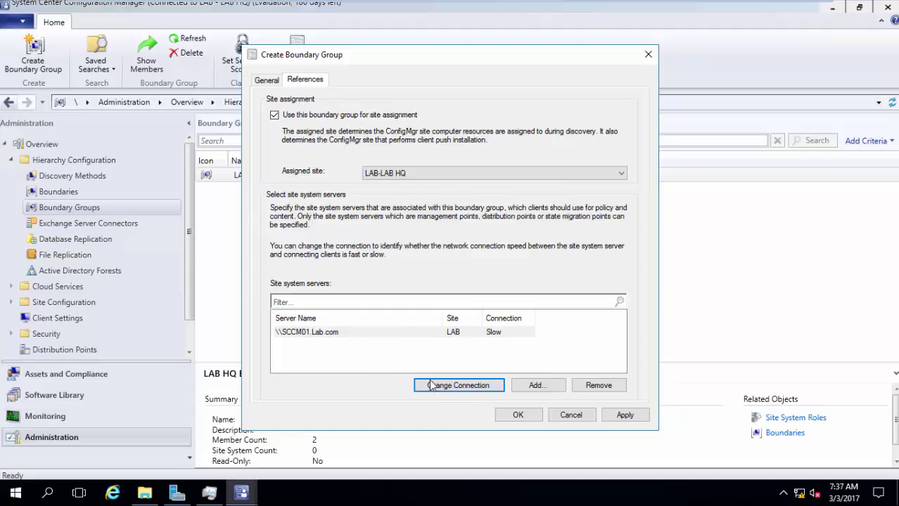
left_click(457, 387)
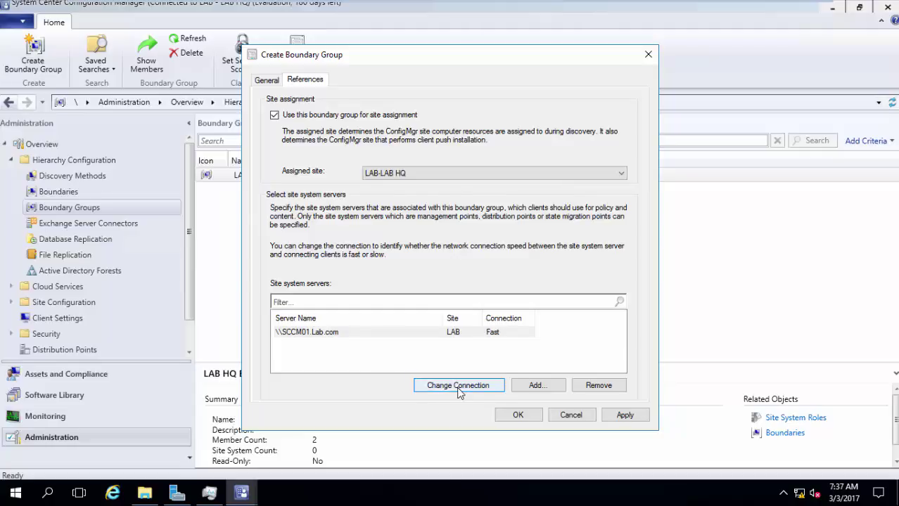
left_click(516, 415)
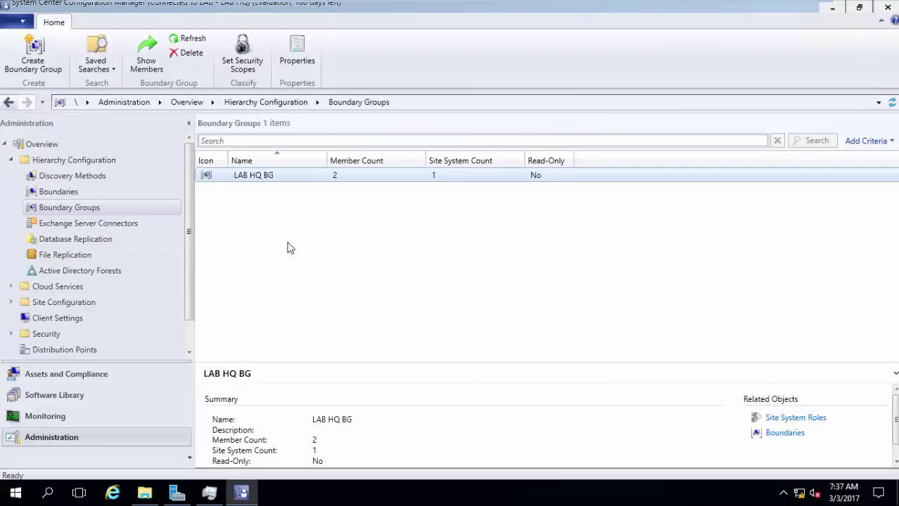
- Review the discovery methods, the boundaries and the LAB HQ BG boundary group
left_click(152, 181)
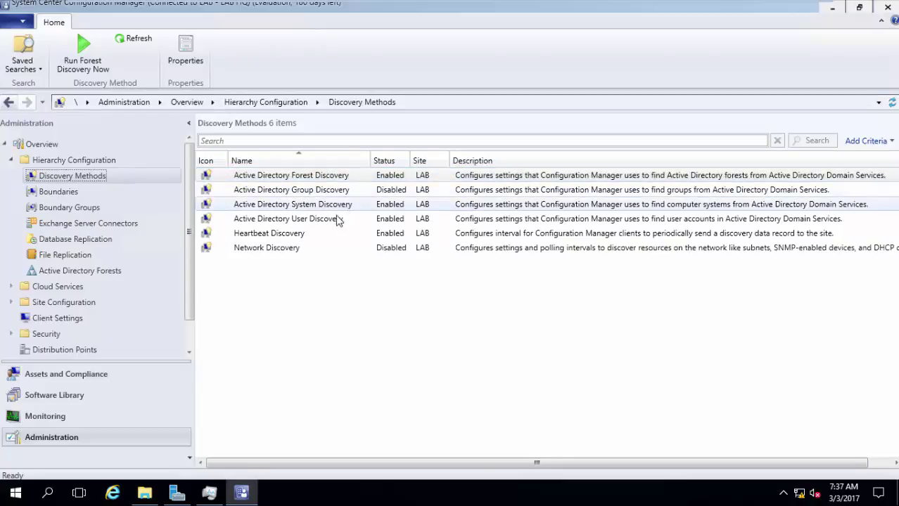
left_click(154, 190)
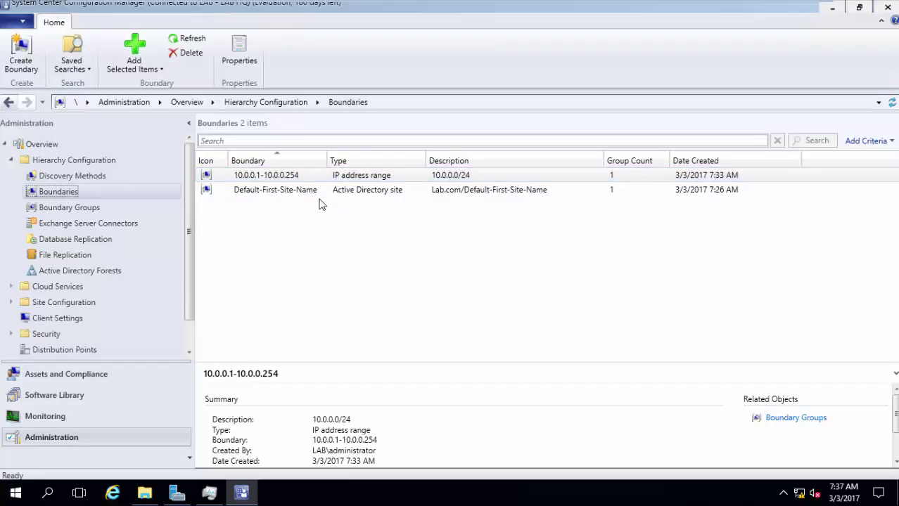
left_click(144, 206)
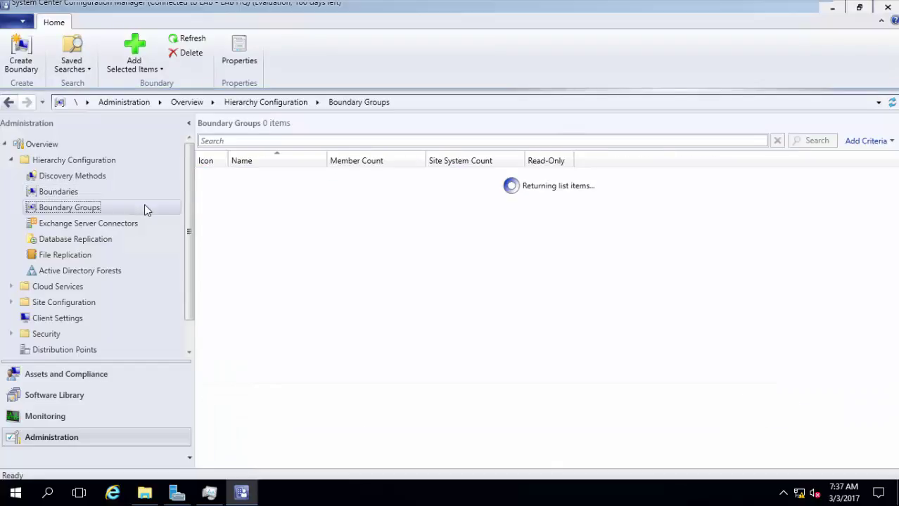
left_click(278, 180)
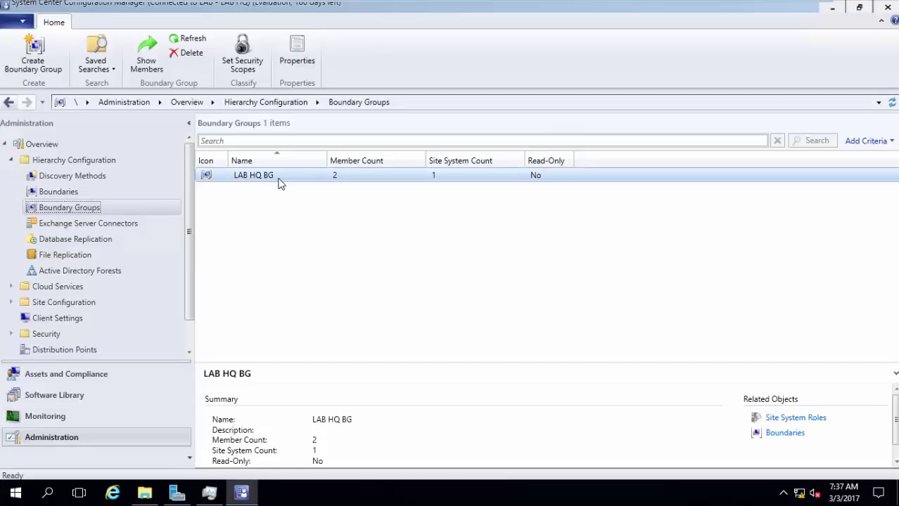
- Run the client push installation wizard for the DC01 device with its default installation options
left_click(84, 378)
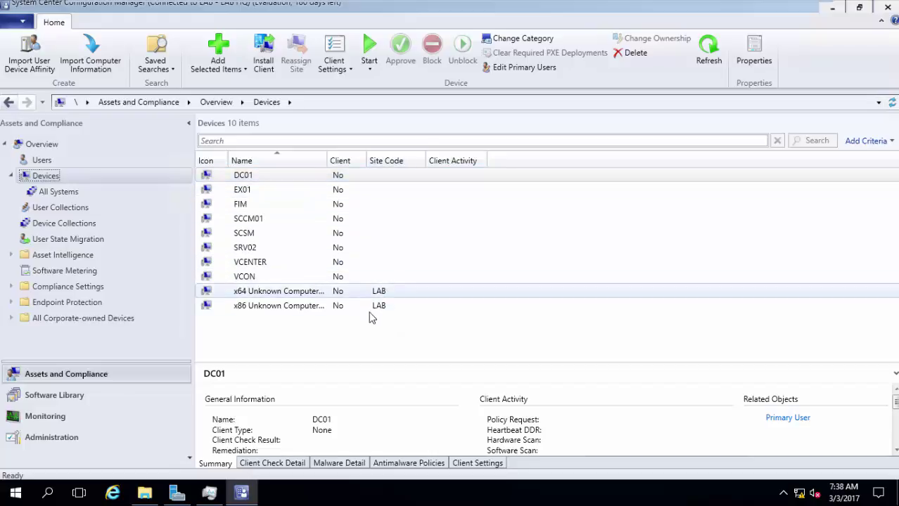
right_click(362, 181)
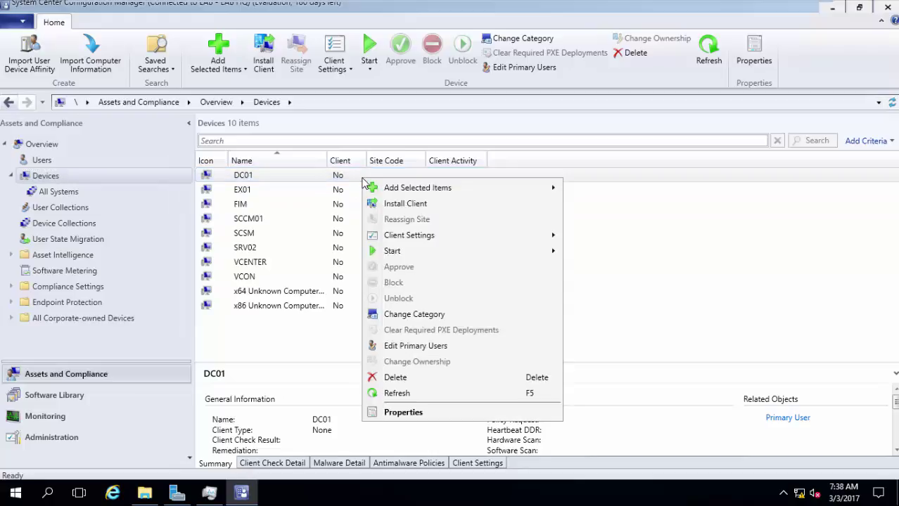
left_click(441, 205)
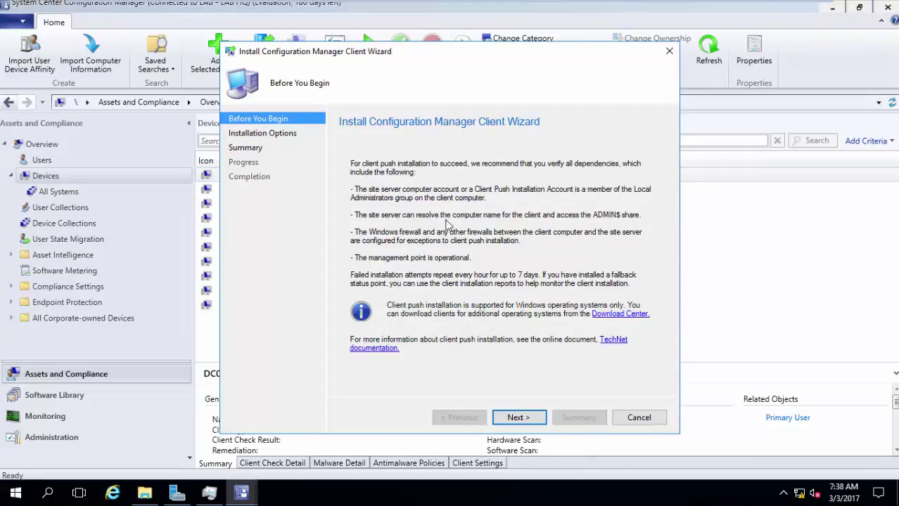
left_click(520, 417)
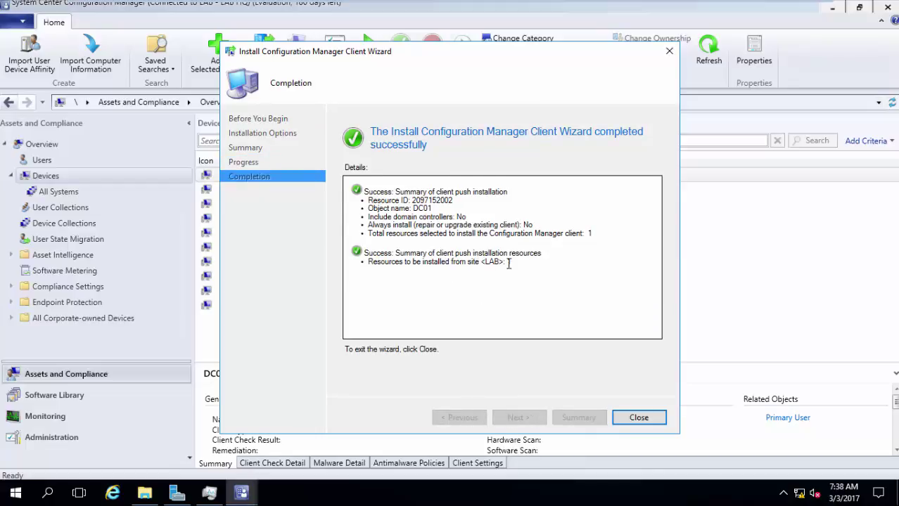
left_click(637, 418)
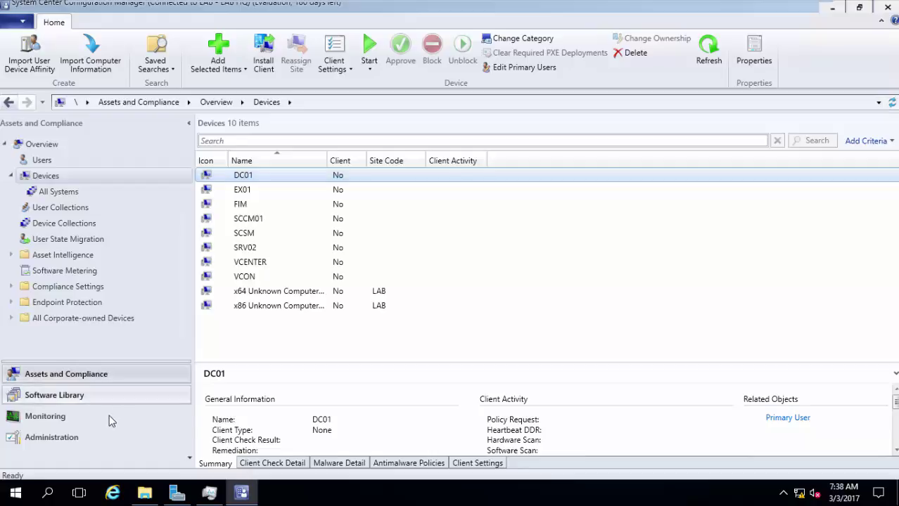
left_click(104, 434)
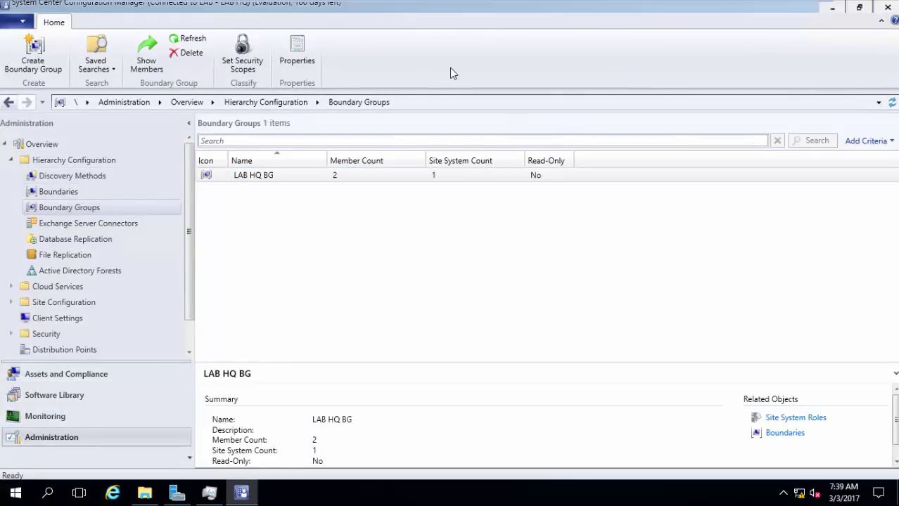
left_click(590, 8)
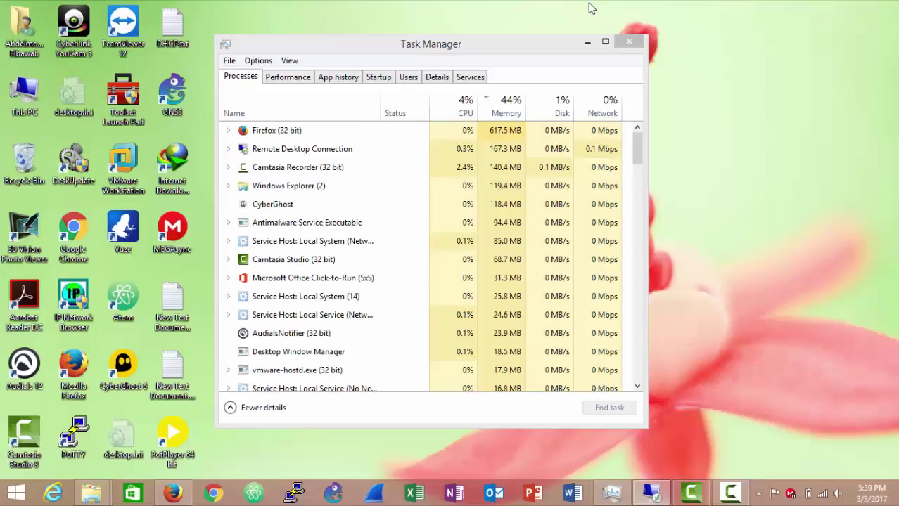
left_click(710, 490)
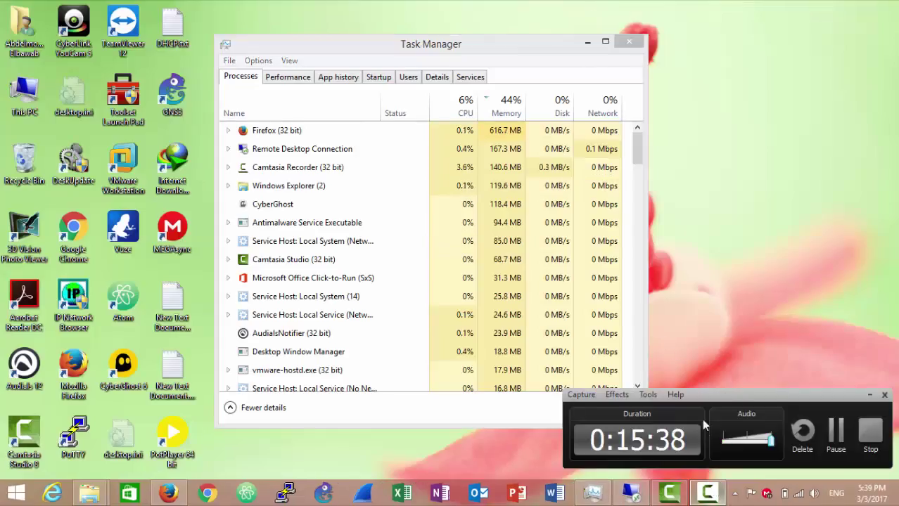